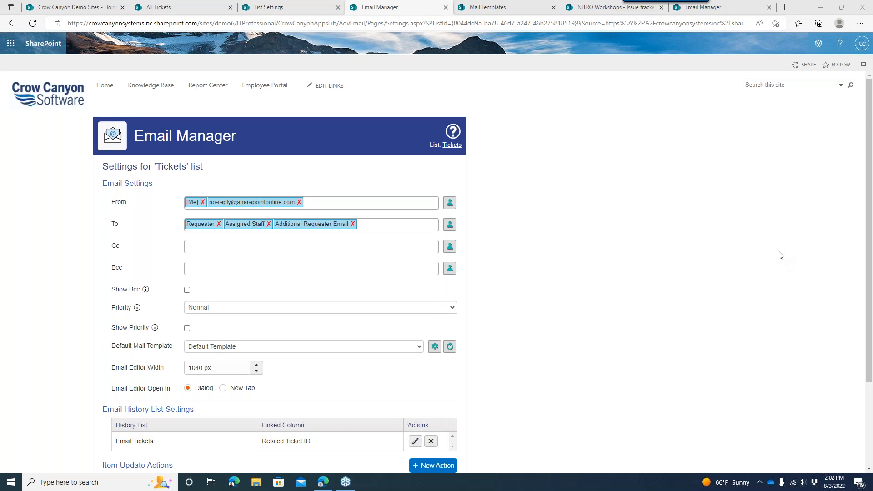
left_click(668, 269)
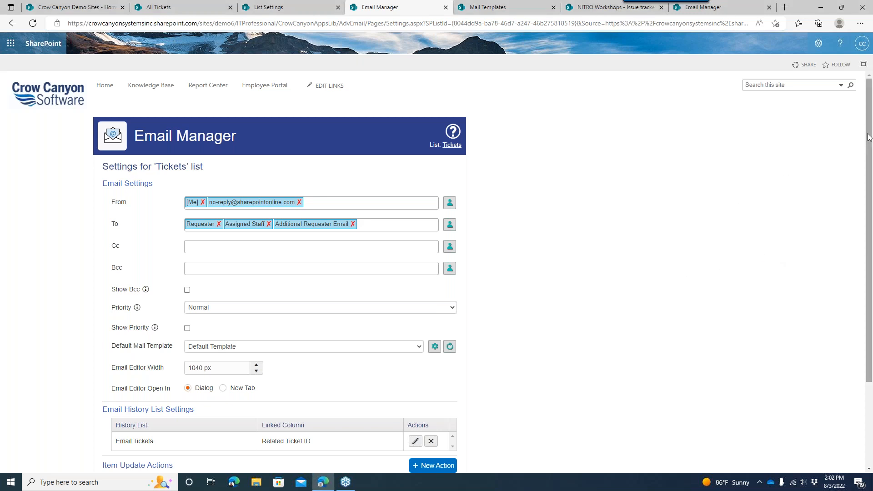
left_click_drag(869, 137, 869, 136)
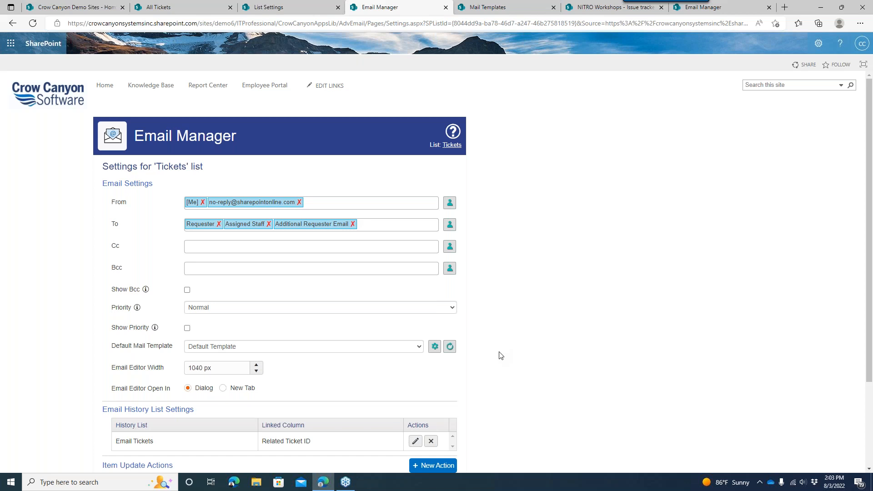
View the Tickets list settings, and open ticket 99 from All Tickets to look at its form before closing it
left_click(261, 10)
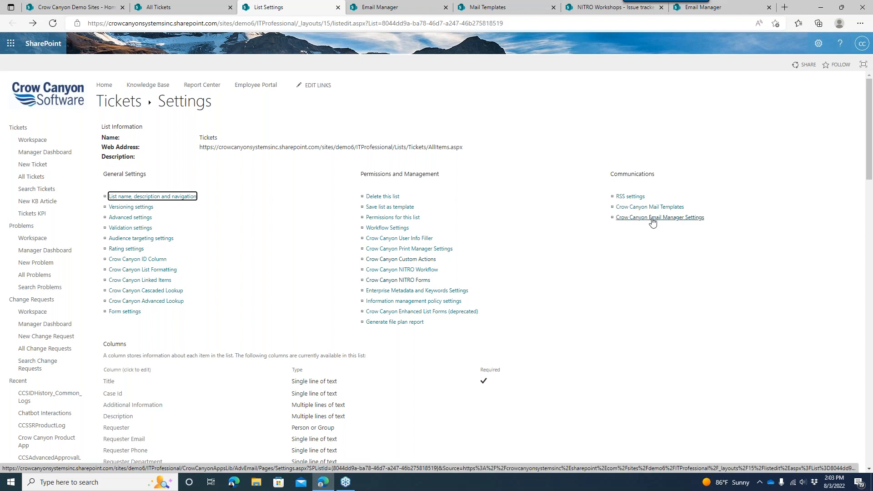
left_click(207, 8)
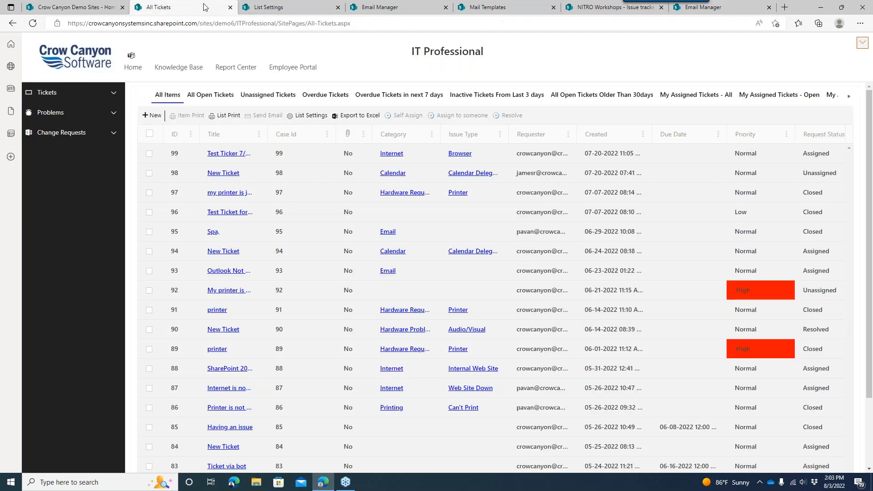
left_click(229, 153)
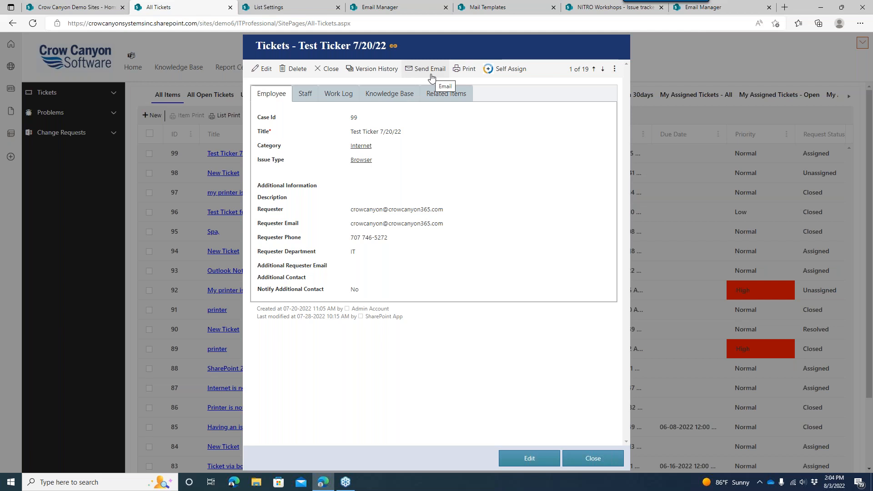
left_click(591, 459)
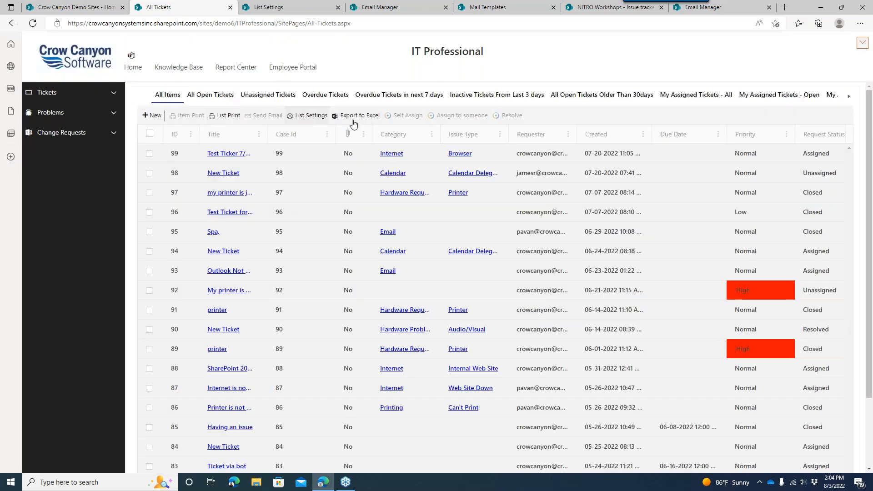
Select tickets 99 and 98 together in the All Tickets list, and clear both selections
left_click(150, 154)
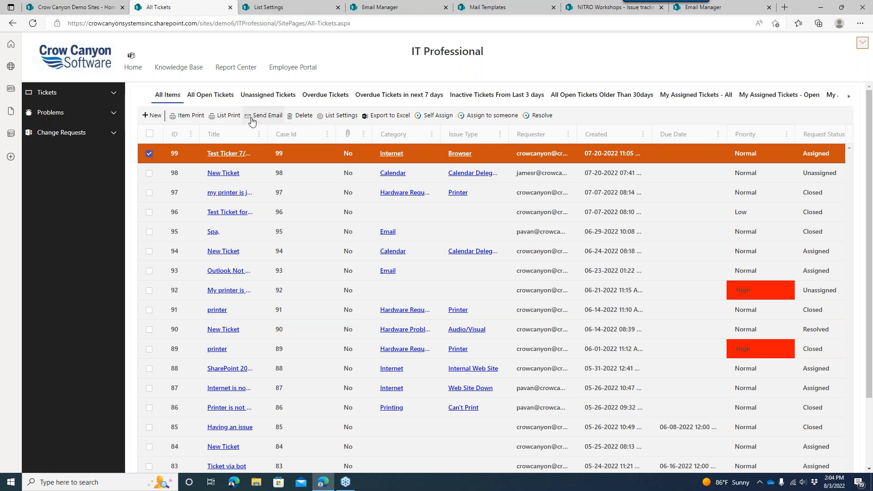
left_click(150, 174)
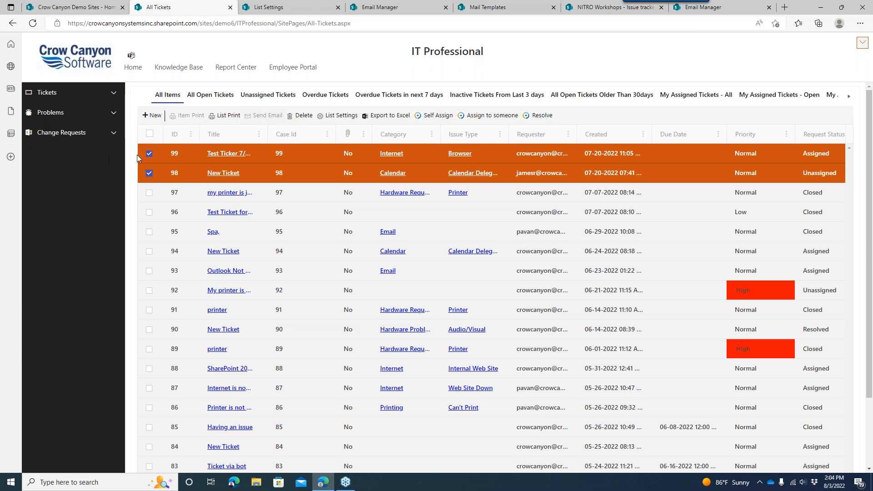
left_click(150, 154)
left_click(149, 173)
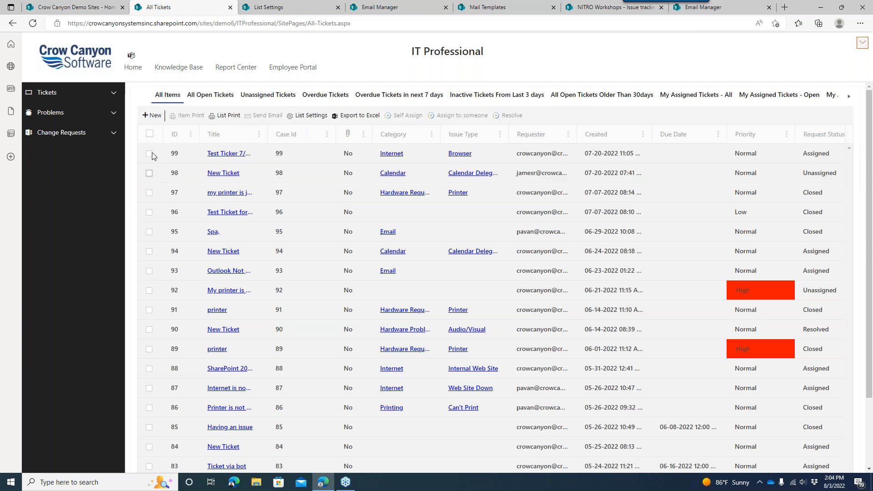
Start an email for ticket 99 and preview the Reset Password Template before returning to the Default Template
left_click(149, 155)
left_click(261, 115)
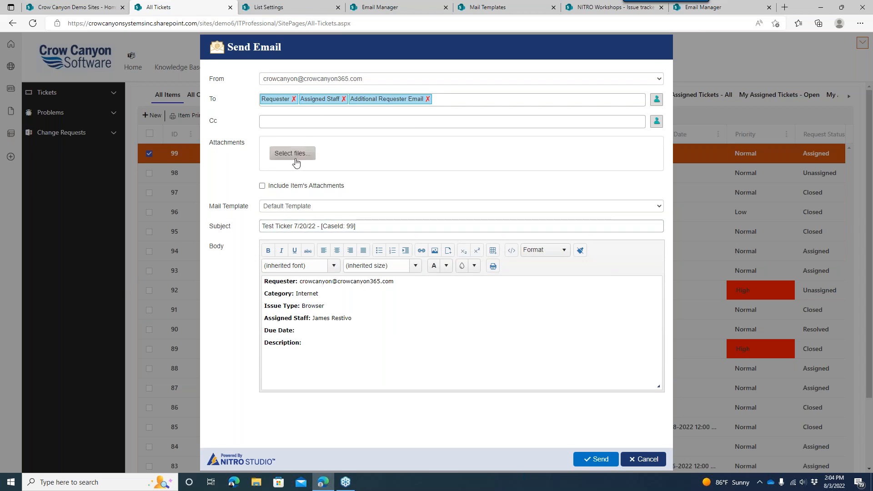
left_click(325, 206)
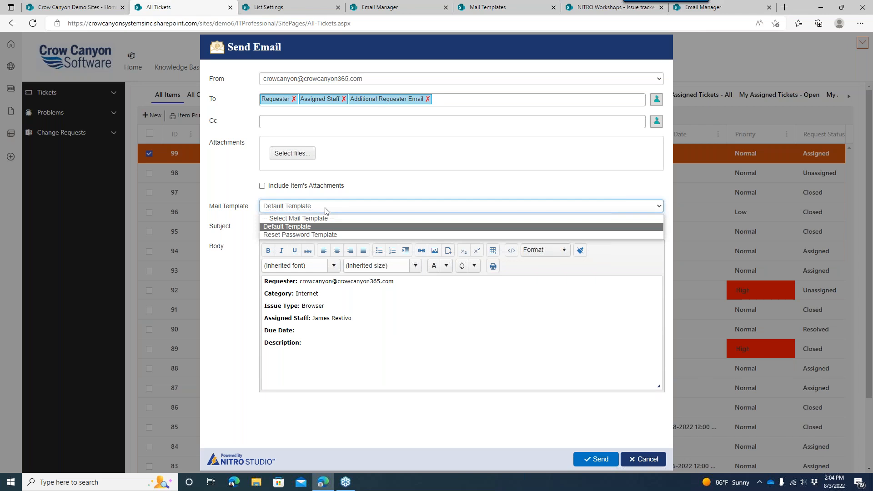
left_click(331, 233)
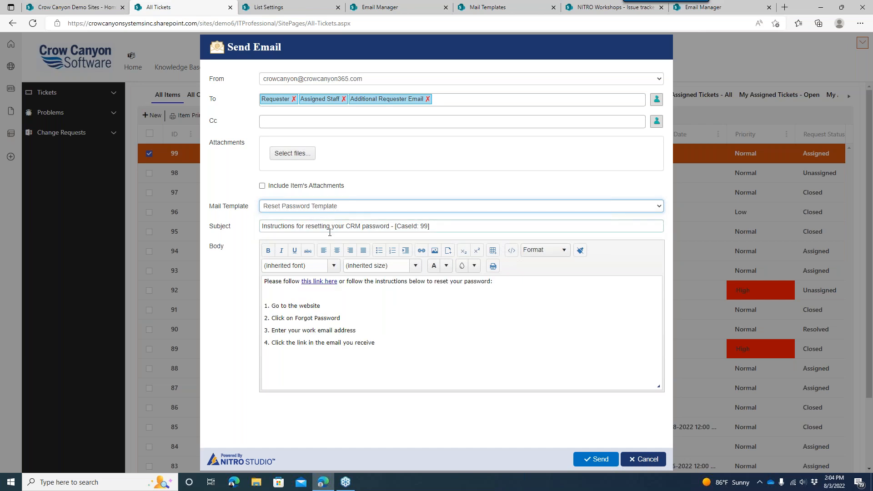
left_click(326, 207)
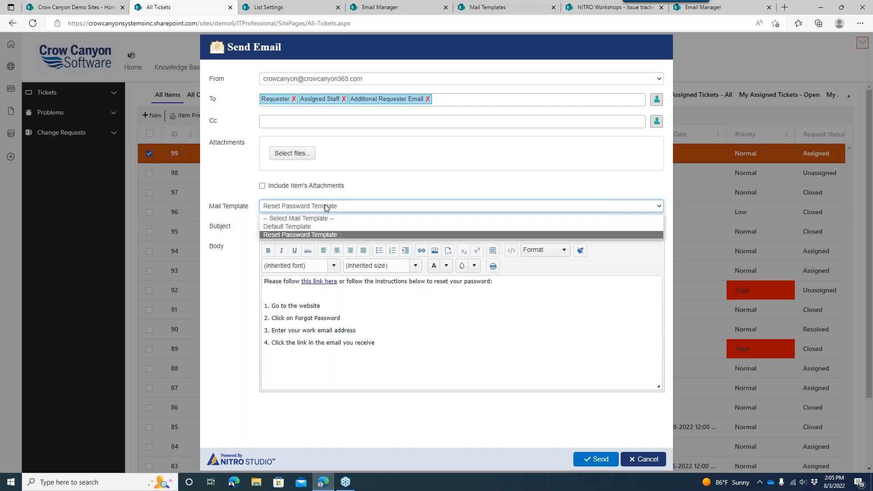
left_click(319, 227)
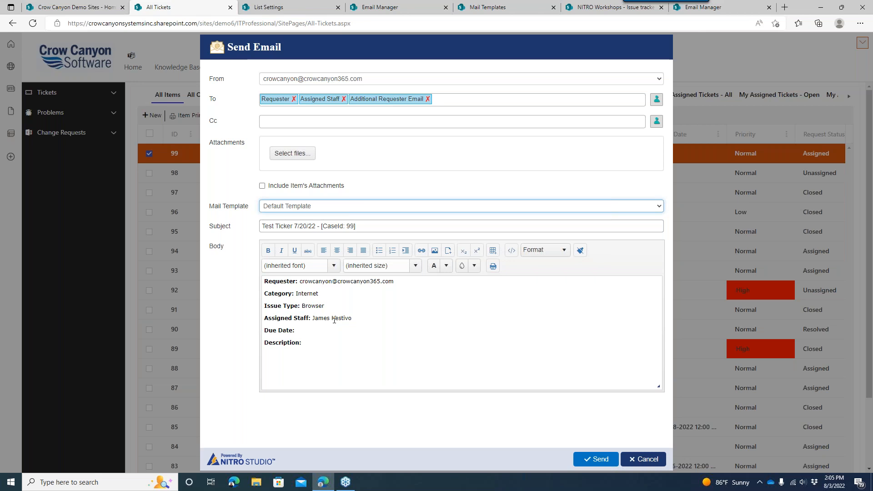
Examine the case ID in the email's subject line and cancel the email
left_click_drag(327, 226, 358, 223)
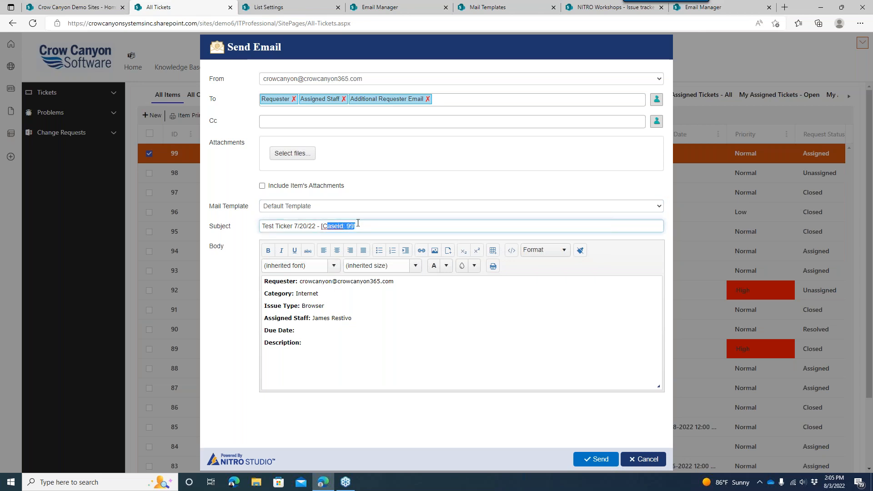
left_click(361, 226)
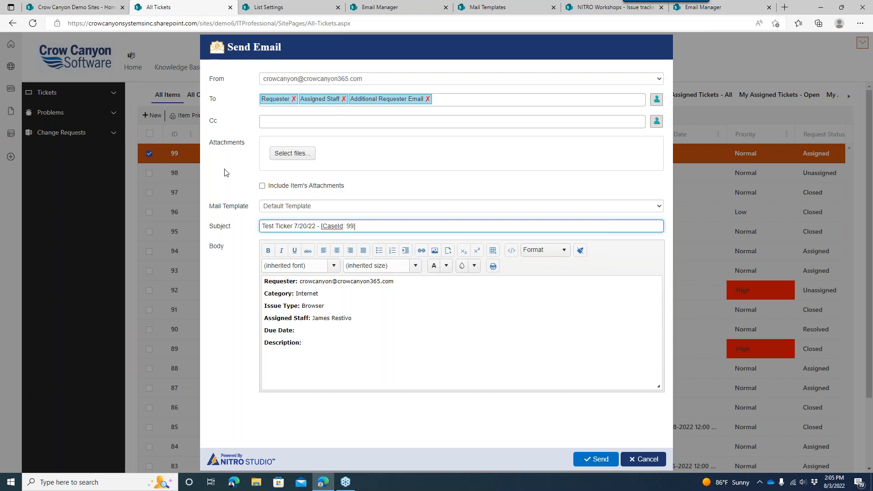
left_click(646, 460)
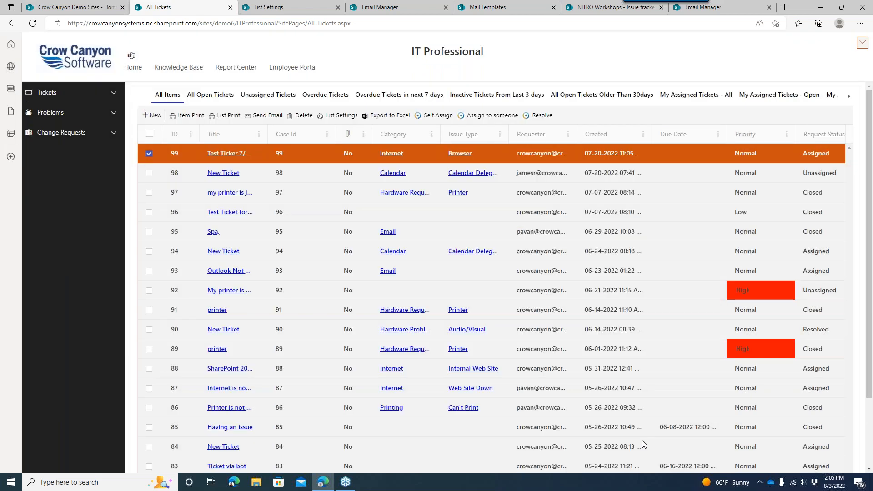
Return to the Email Manager settings of the Tickets list and examine the From setting
left_click(275, 7)
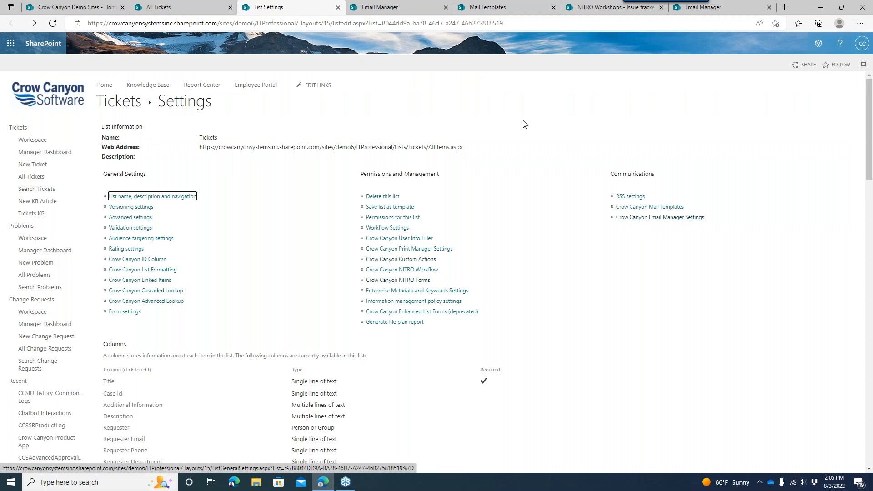
left_click(403, 9)
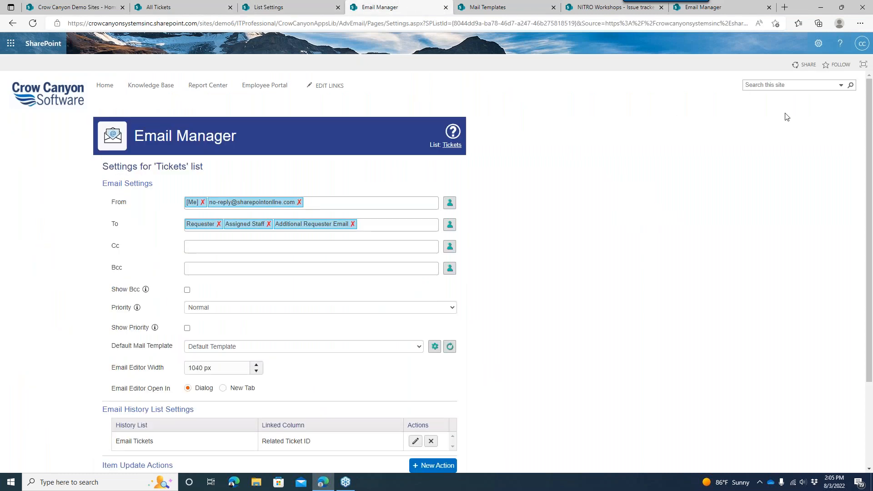
left_click_drag(871, 97, 867, 141)
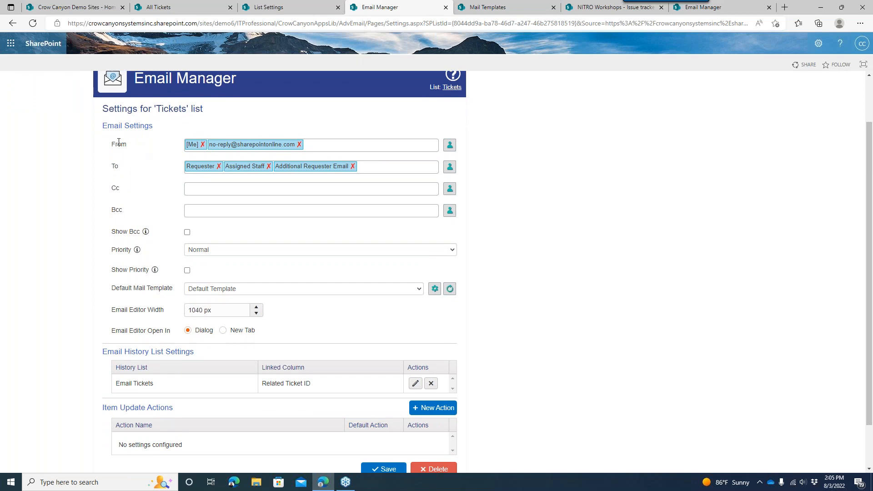
left_click_drag(110, 144, 130, 145)
Open the Send Email form for ticket 99, view the available From addresses, and cancel the email
left_click(193, 8)
left_click(267, 116)
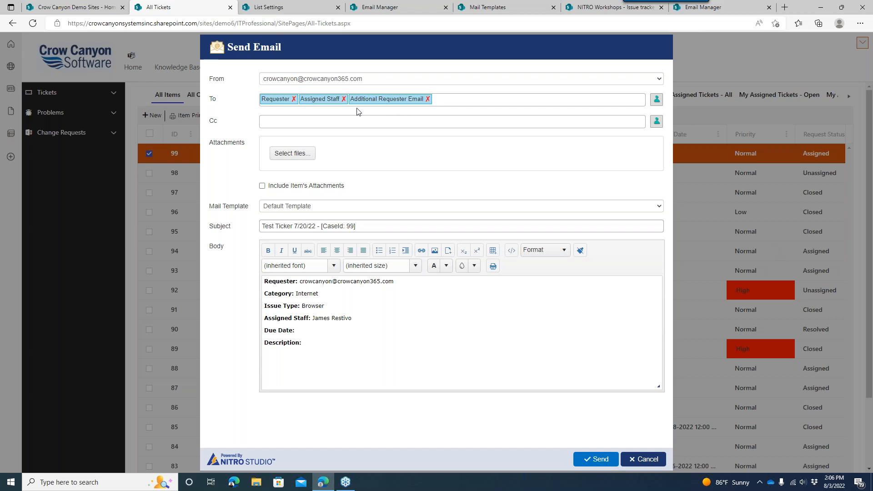
left_click(348, 83)
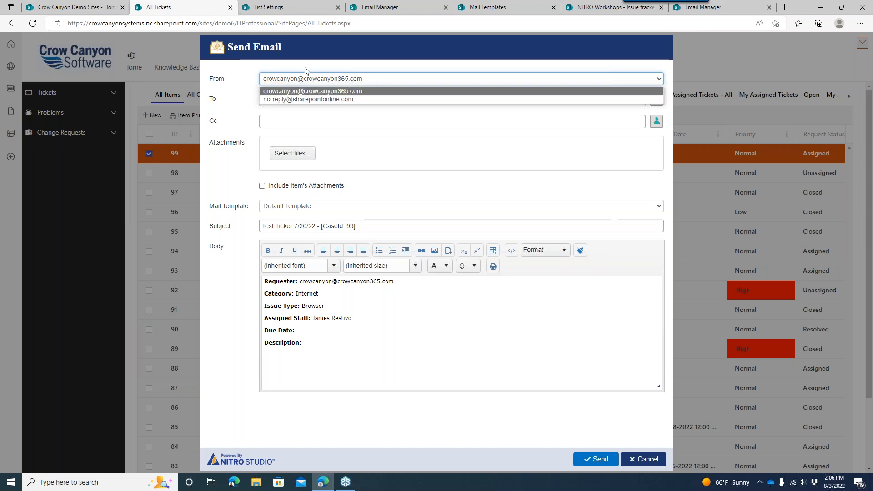
left_click(239, 73)
left_click(279, 82)
left_click(248, 83)
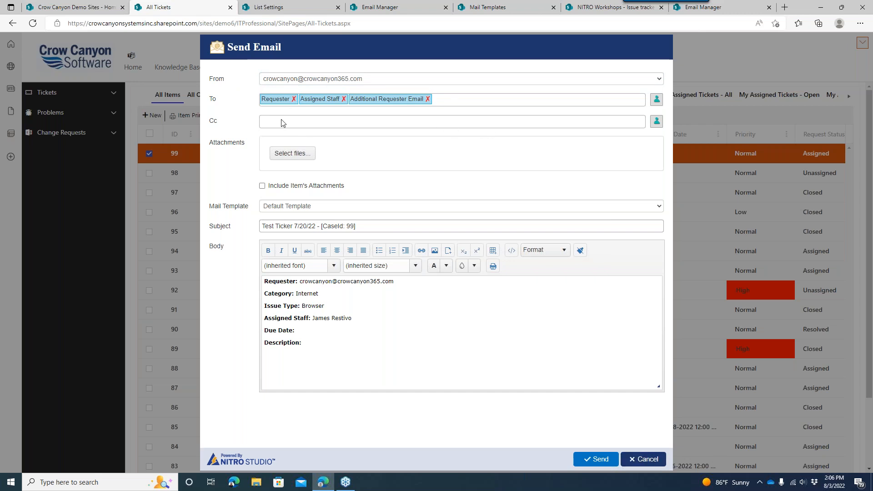
left_click(643, 460)
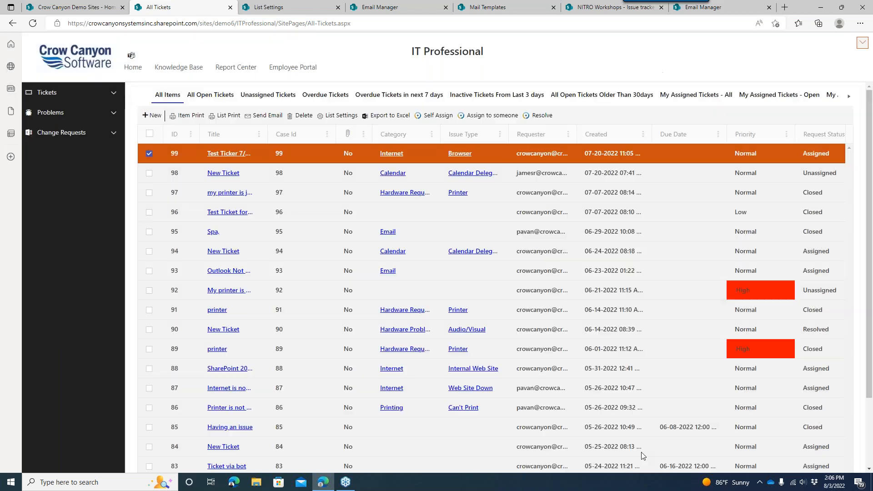
In the Email Manager settings, add [Me] to the From field as an e-mail address, and remove that duplicate entry
left_click(384, 7)
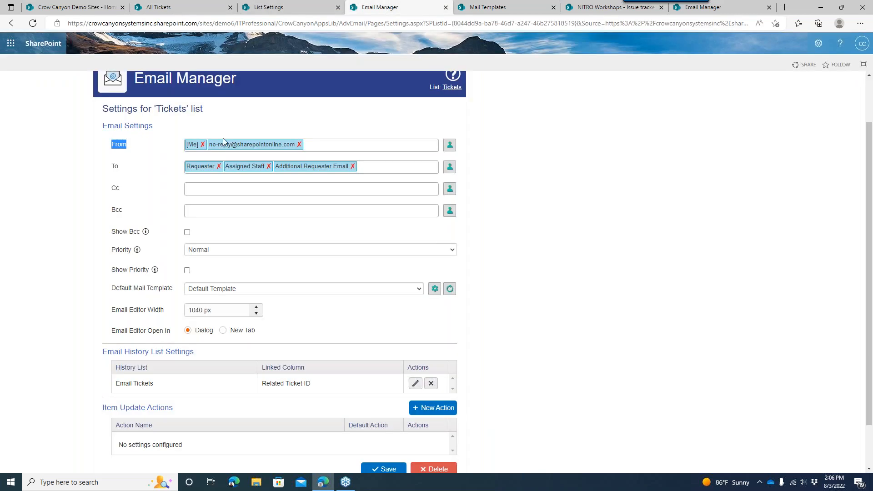
left_click(147, 147)
left_click(450, 145)
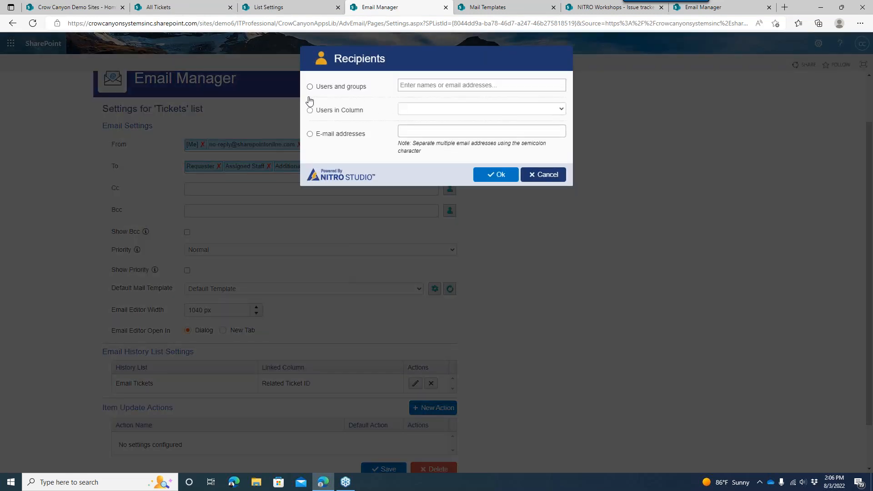
left_click(335, 134)
left_click(419, 131)
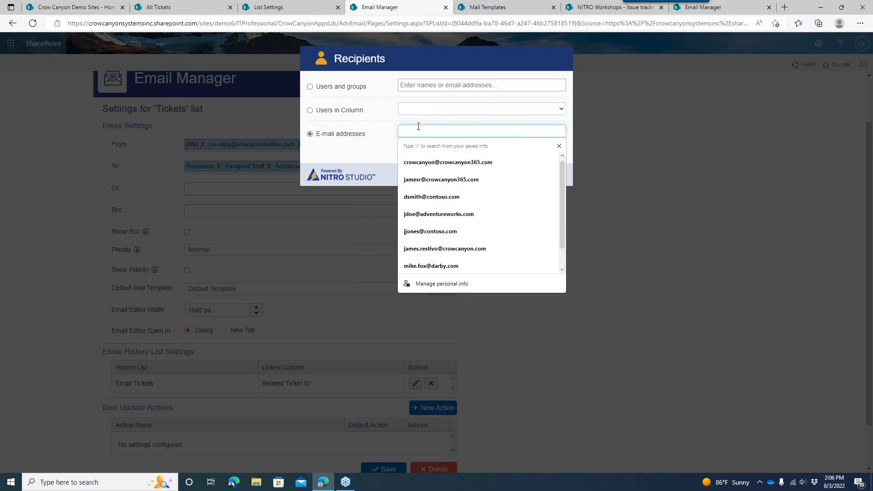
type("[Me")
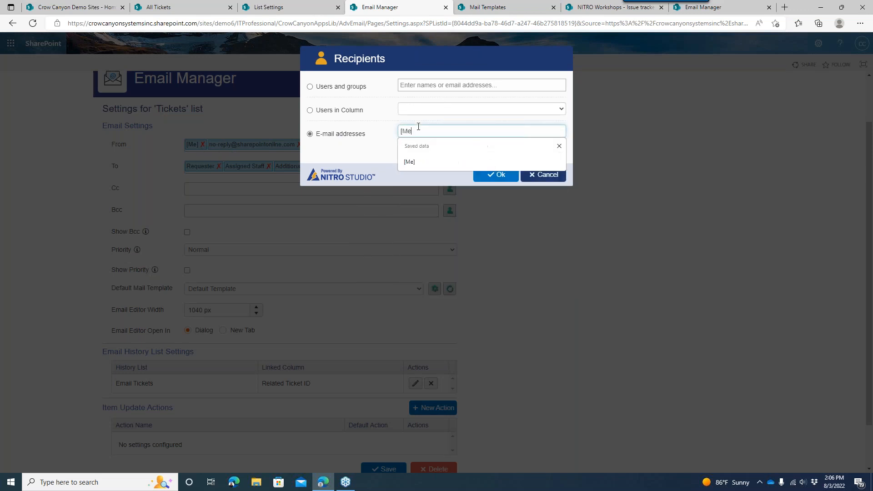
type("]")
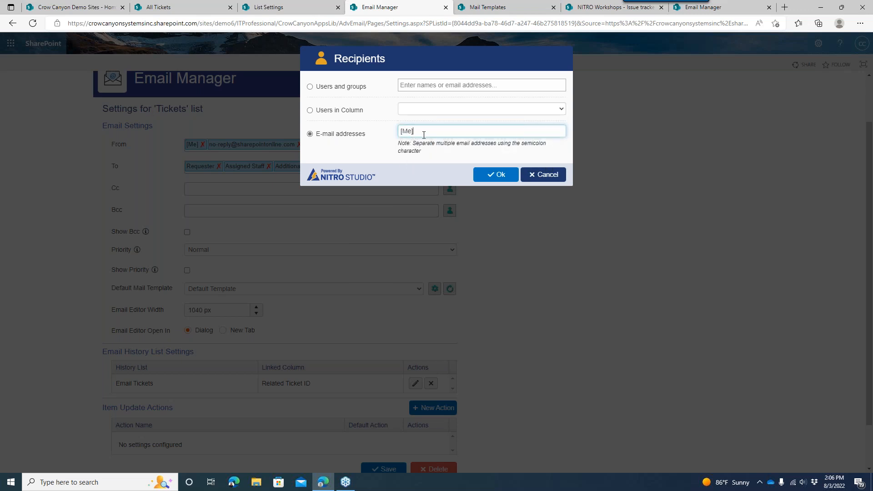
left_click(493, 175)
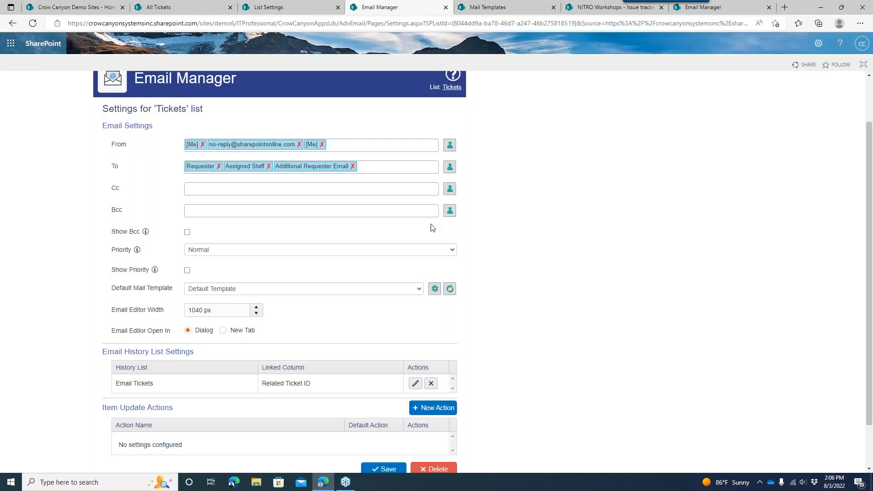
left_click(322, 144)
Enable Show Bcc and Show Priority in the email settings, leaving the Priority on Normal
scroll(870, 151, "down", 2)
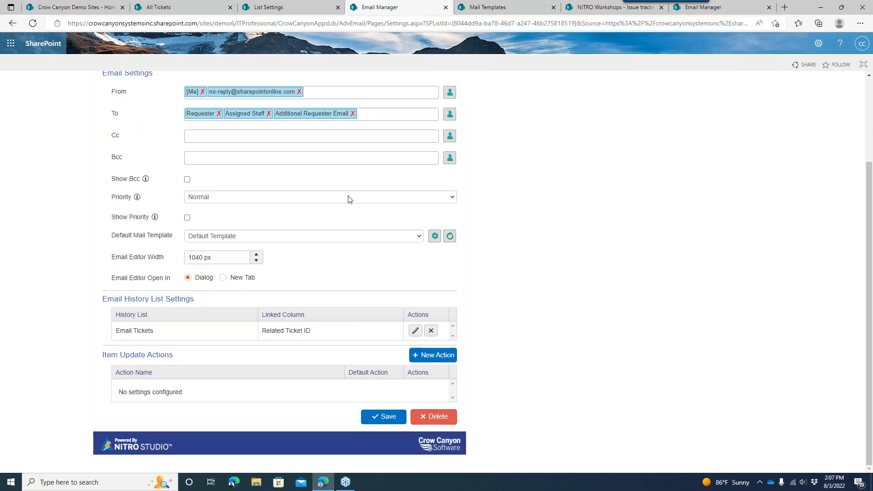
left_click(187, 180)
left_click(187, 217)
left_click(233, 200)
left_click(233, 201)
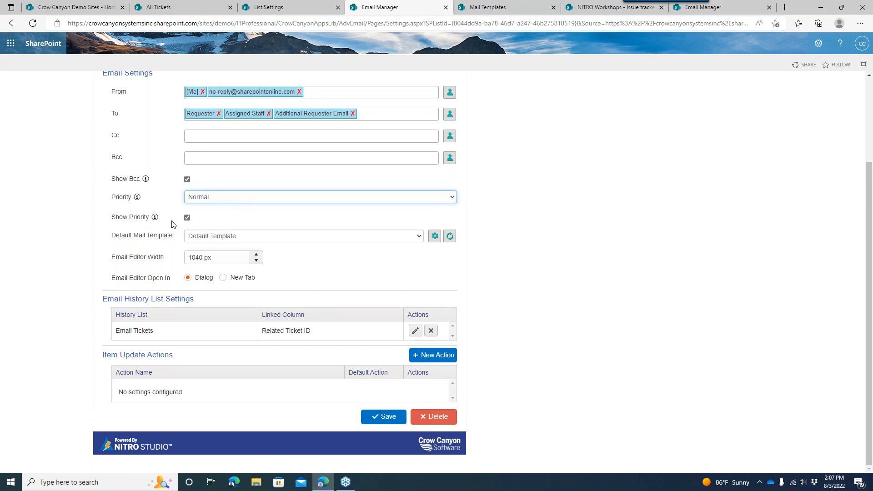
Check the Send Email form of ticket 99 for Bcc and priority fields, and cancel the email
left_click(169, 8)
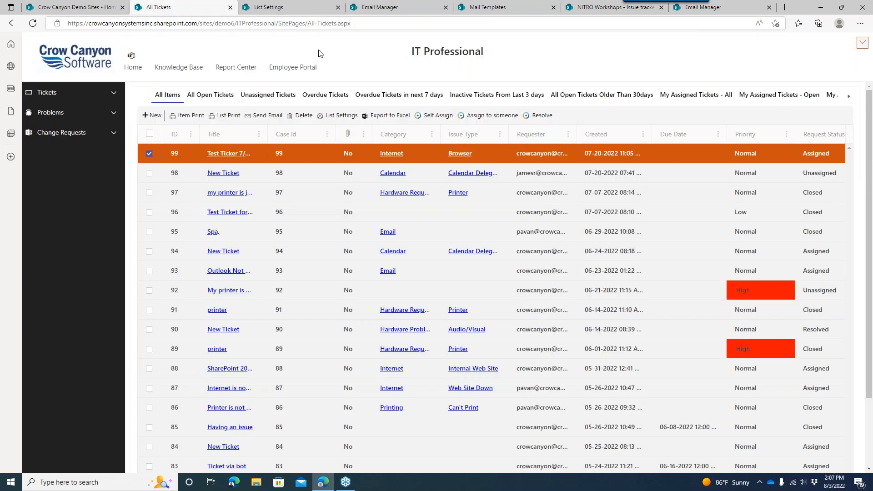
left_click(264, 116)
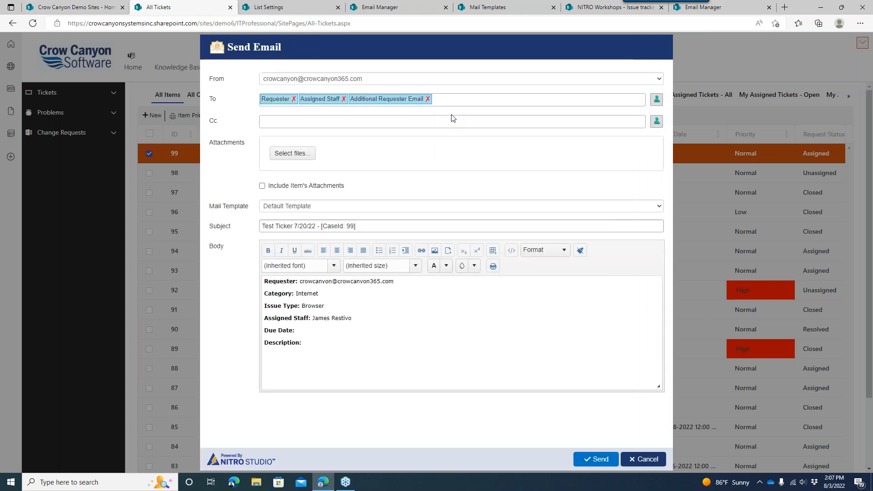
left_click(631, 460)
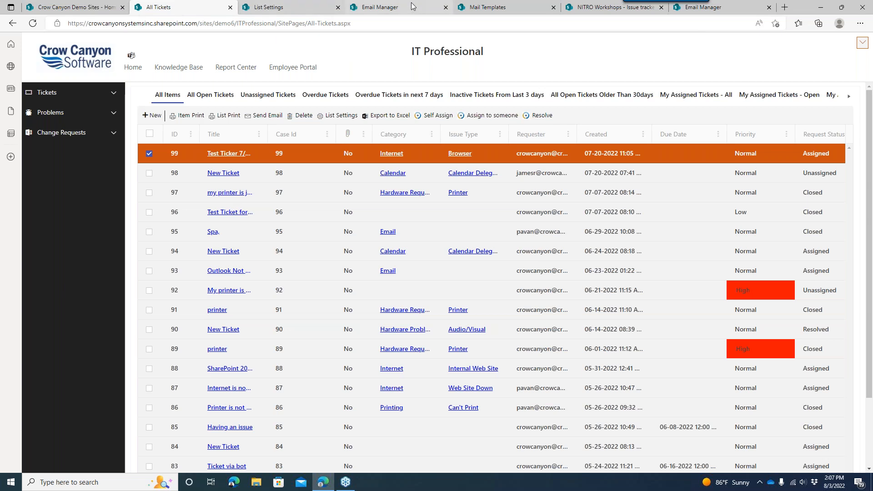
View the Default Mail Template choices in the Tickets Email Manager settings, keeping Default Template selected
left_click(386, 7)
left_click(216, 235)
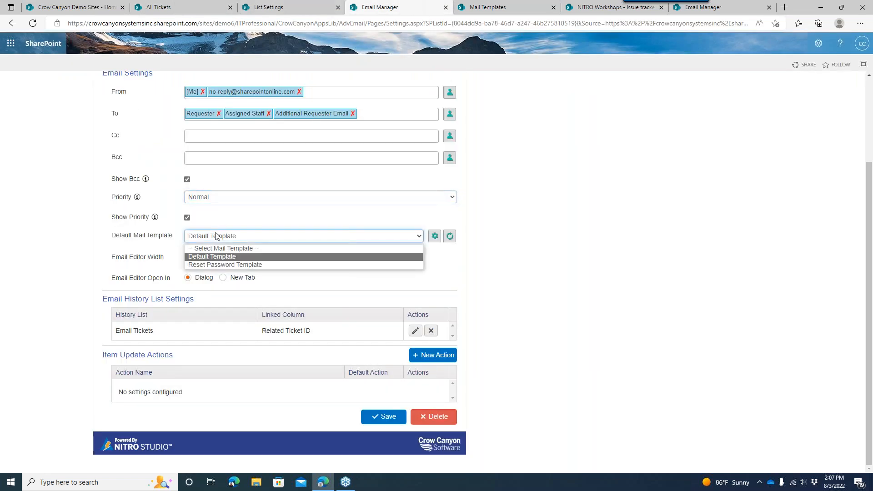
left_click(365, 237)
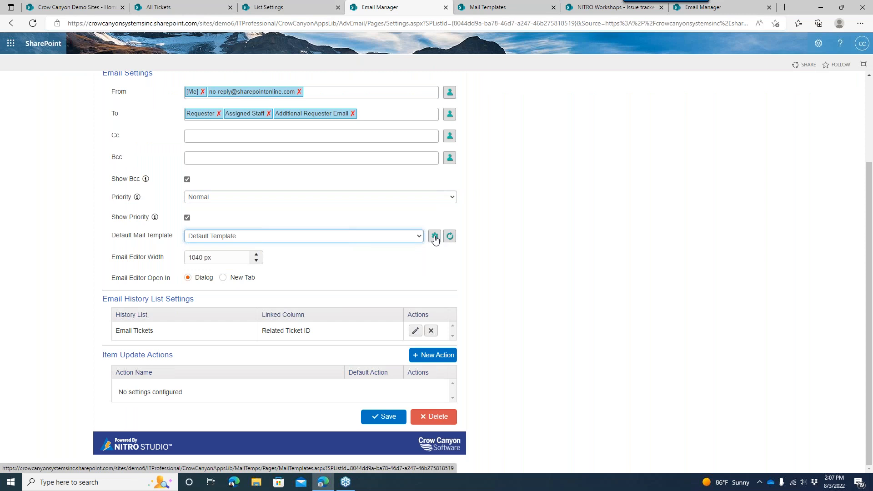
left_click(402, 244)
left_click(399, 241)
left_click(414, 241)
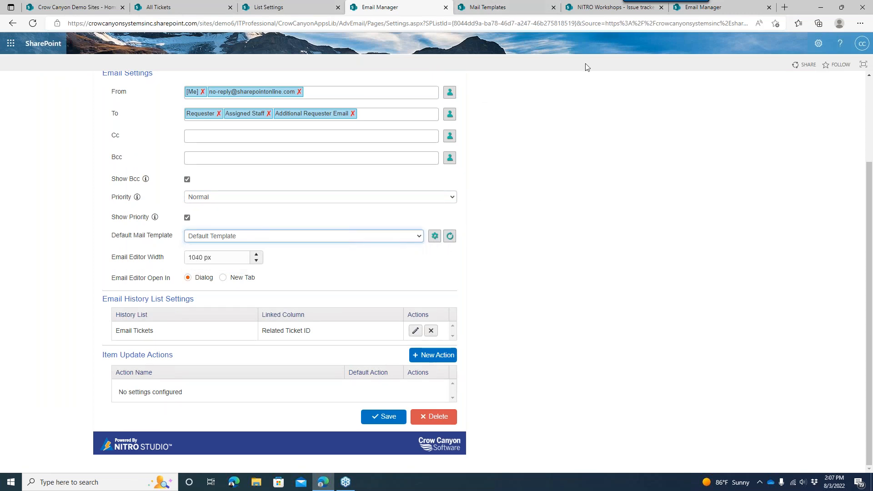
Check the Default Mail Template choices in the Email Manager settings of the NITRO Workshops site
left_click(696, 10)
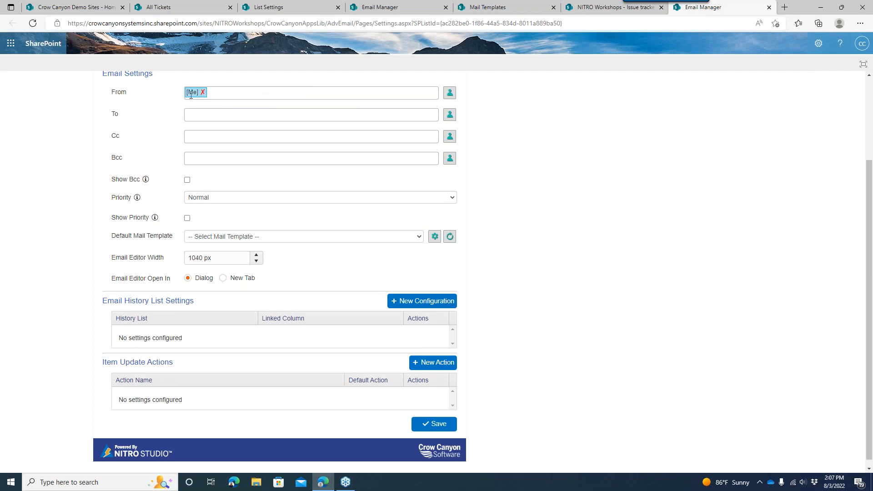
left_click(286, 240)
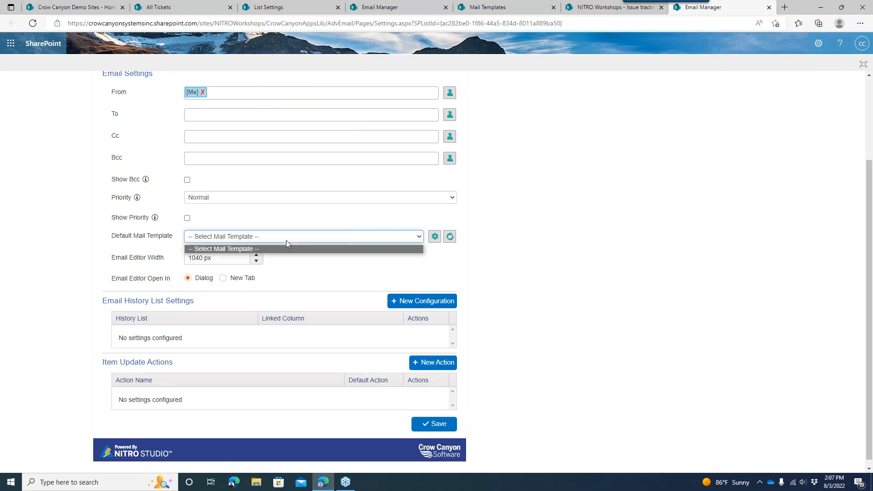
left_click(494, 255)
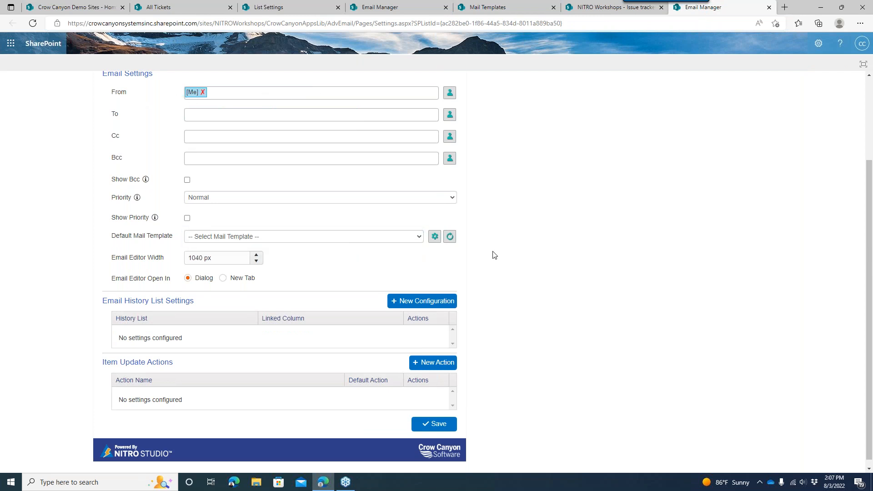
Start a new mail template for the Tickets list, insert the Resolution Notes placeholder in its body, and cancel the template
left_click(528, 7)
left_click(419, 9)
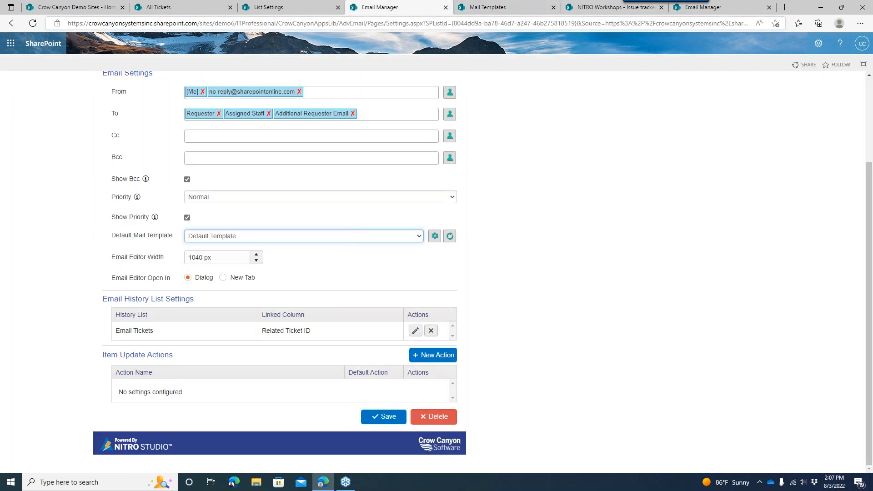
left_click(435, 237)
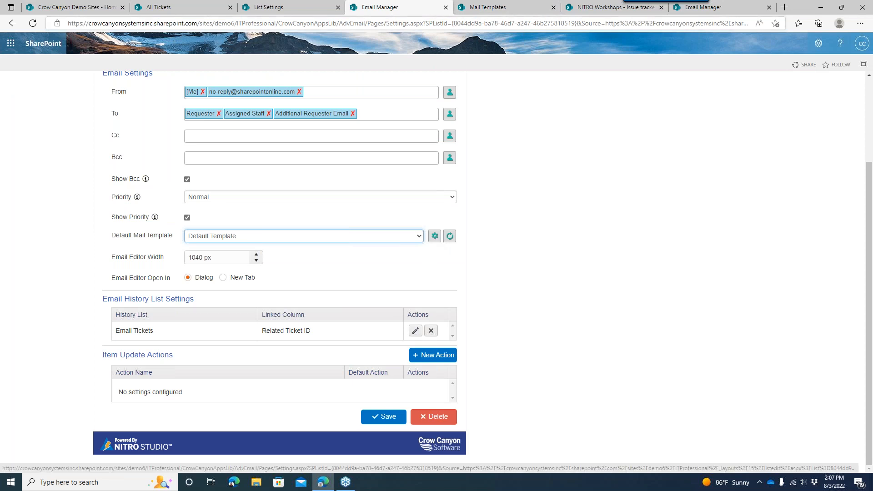
left_click(400, 151)
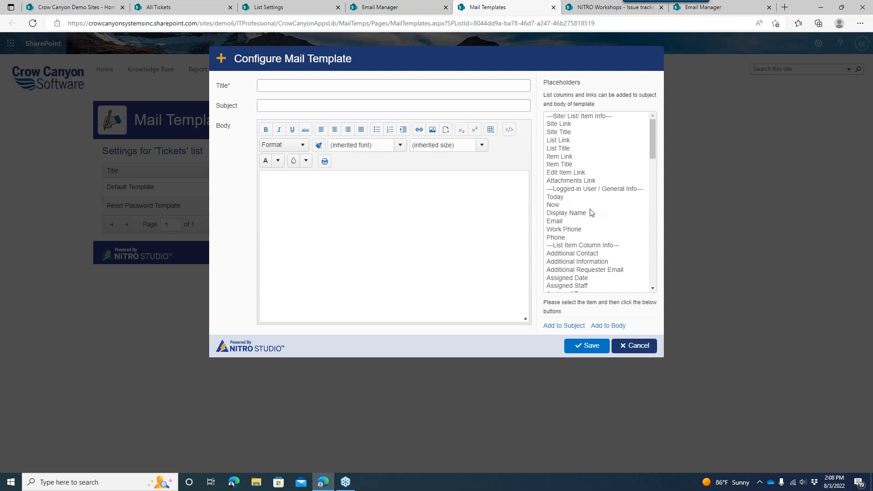
left_click_drag(654, 141, 647, 274)
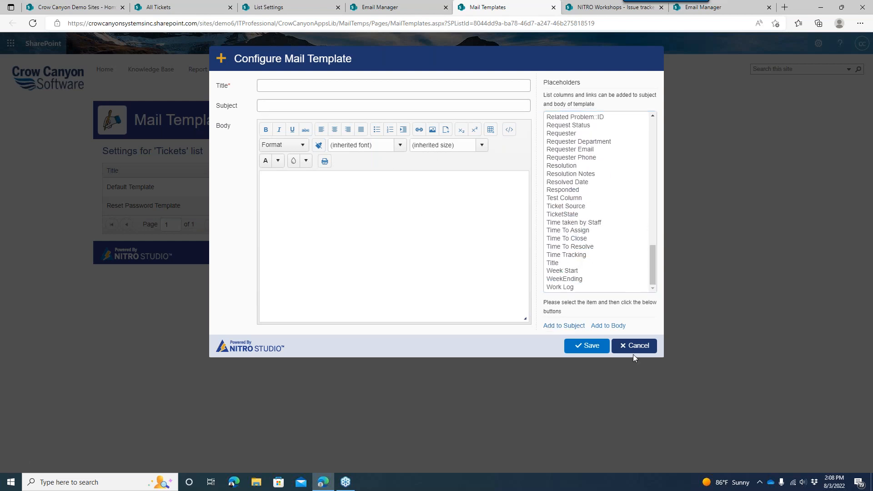
left_click(607, 174)
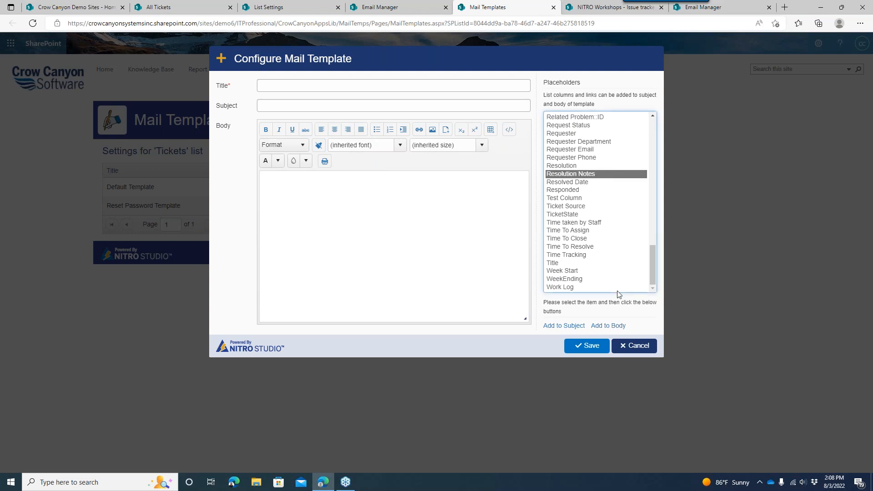
left_click(611, 325)
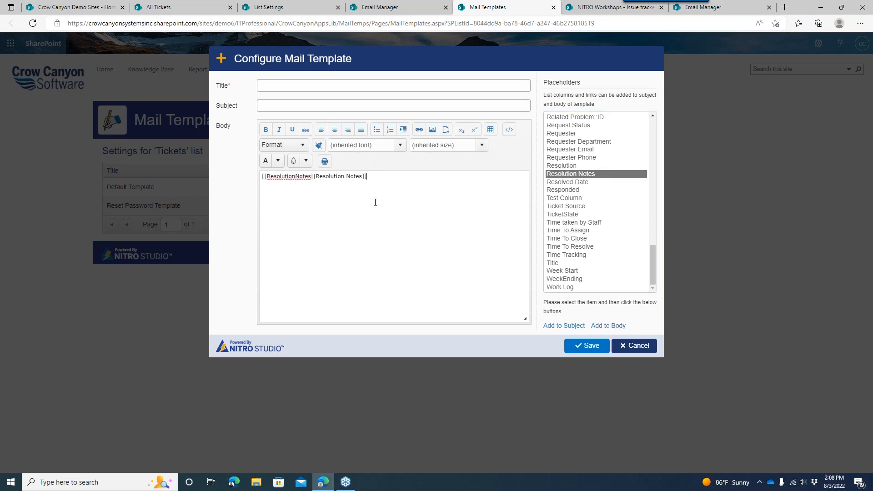
left_click_drag(383, 182, 230, 170)
left_click(440, 230)
left_click(643, 347)
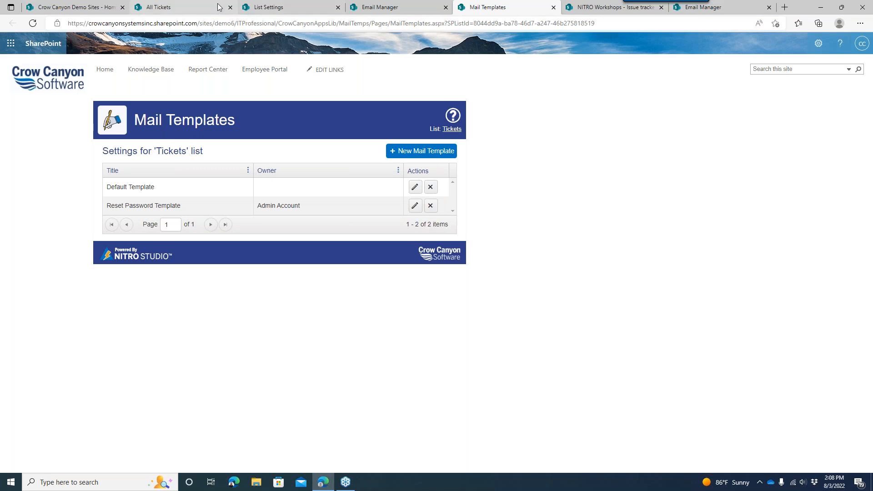
Open the Send Email form for ticket 99, view the available mail templates, and cancel the email
left_click(200, 7)
left_click(264, 117)
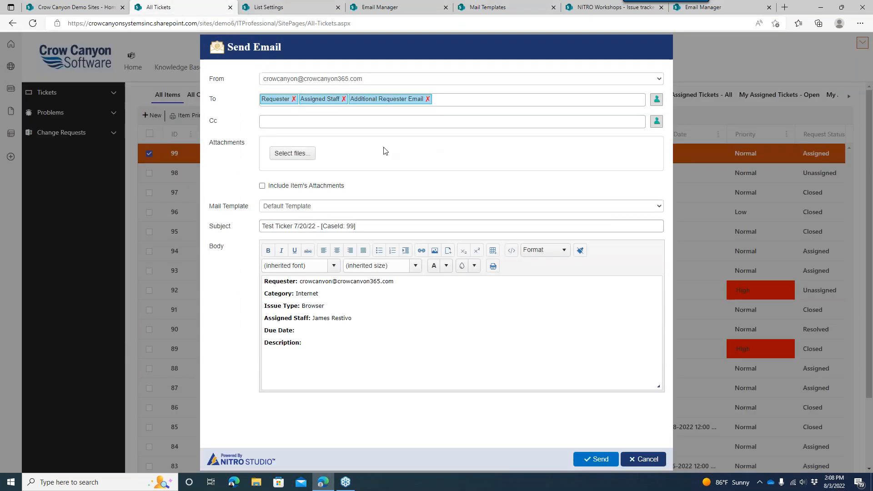
left_click(338, 205)
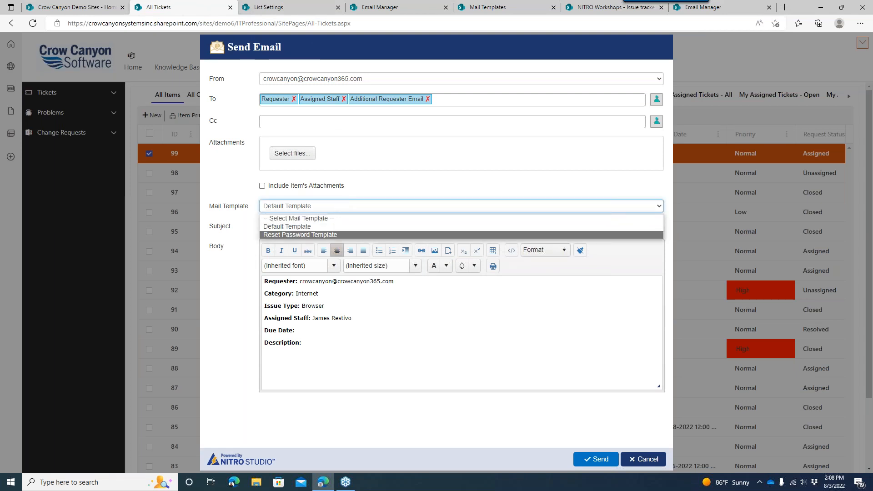
left_click(248, 171)
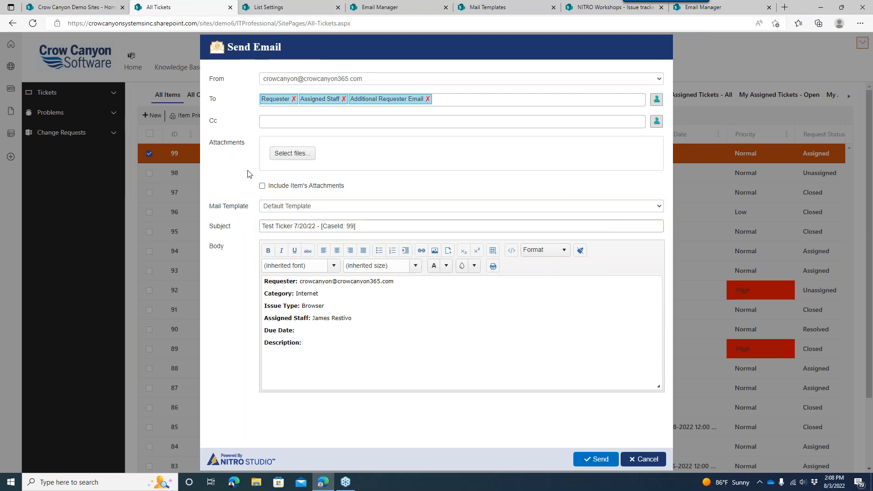
left_click(643, 459)
In the Tickets Email Manager settings, inspect Email Editor Width and try opening the editor in New Tab before restoring Dialog
left_click(382, 7)
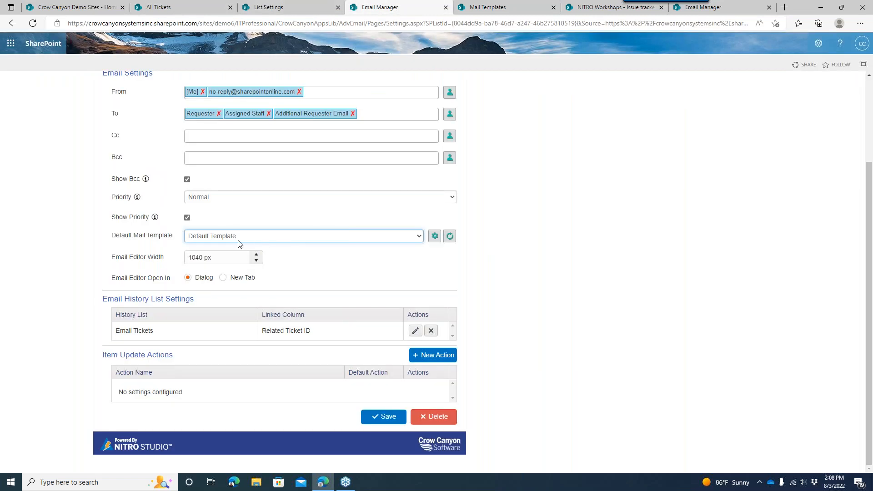
left_click(202, 257)
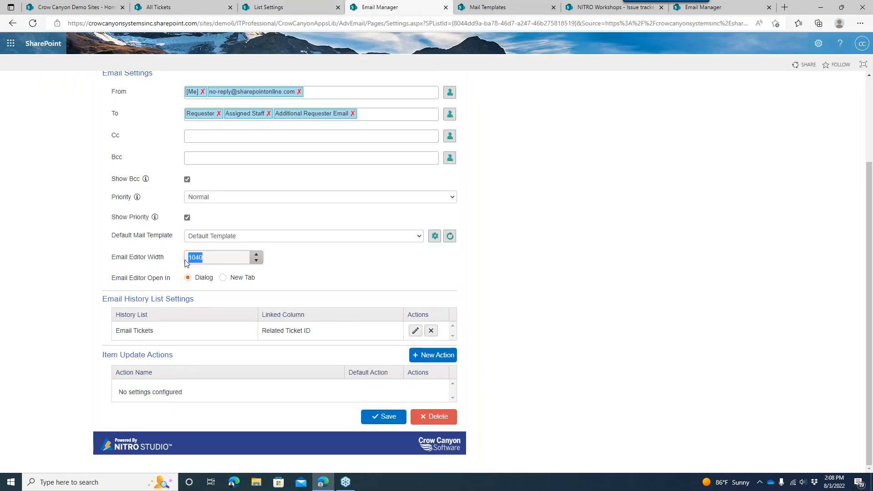
left_click(221, 258)
left_click(223, 278)
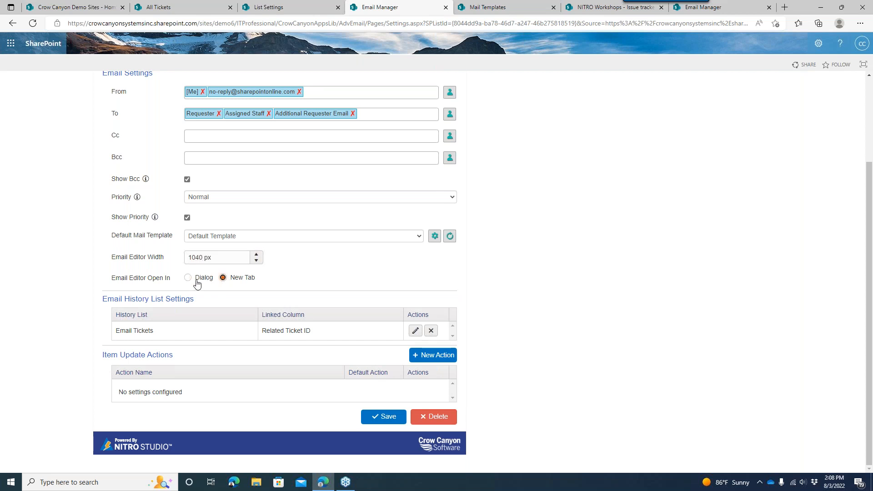
left_click(202, 279)
Examine the Email History List Settings section and its configured history list and linked column
left_click_drag(117, 298, 182, 301)
left_click(226, 306)
left_click_drag(96, 301, 205, 301)
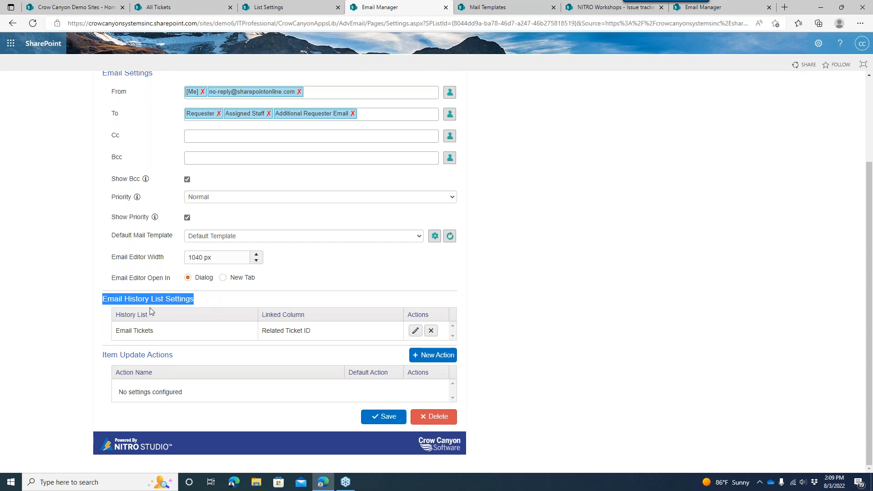
left_click(127, 304)
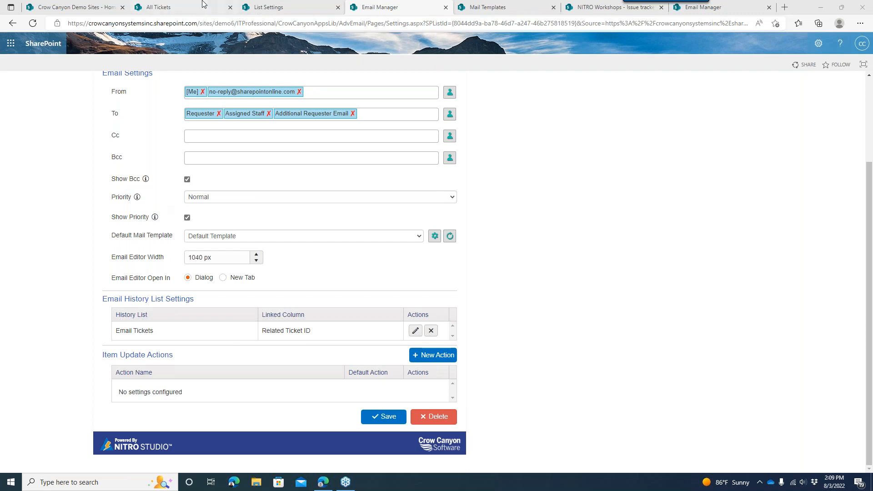
Open ticket 99, examine the Email History among its related items, then close the ticket and deselect it
left_click(201, 6)
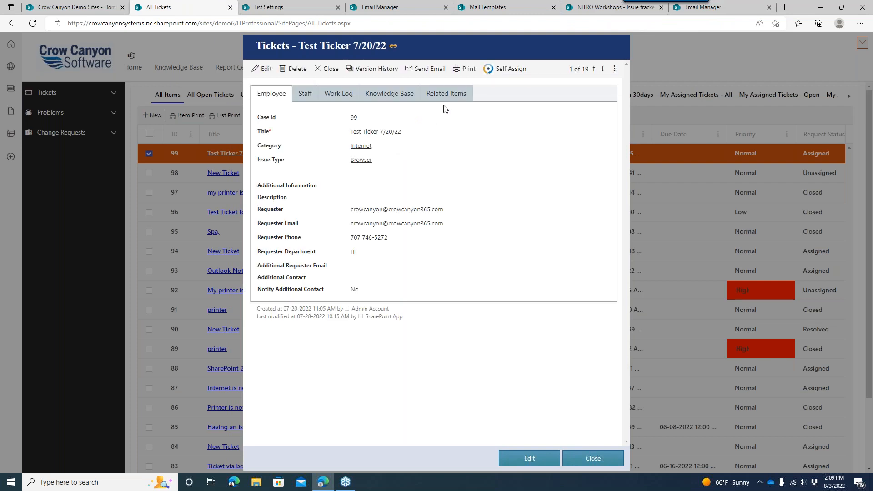
left_click(445, 98)
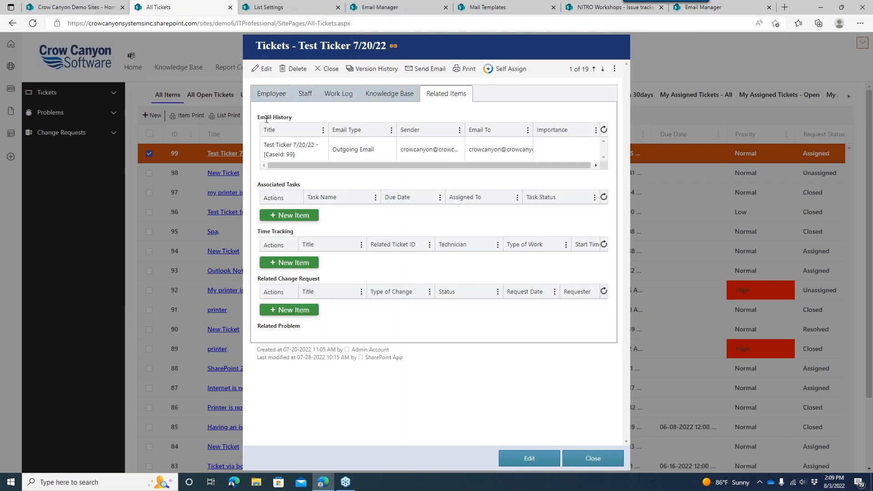
left_click_drag(263, 117, 311, 116)
left_click(341, 149)
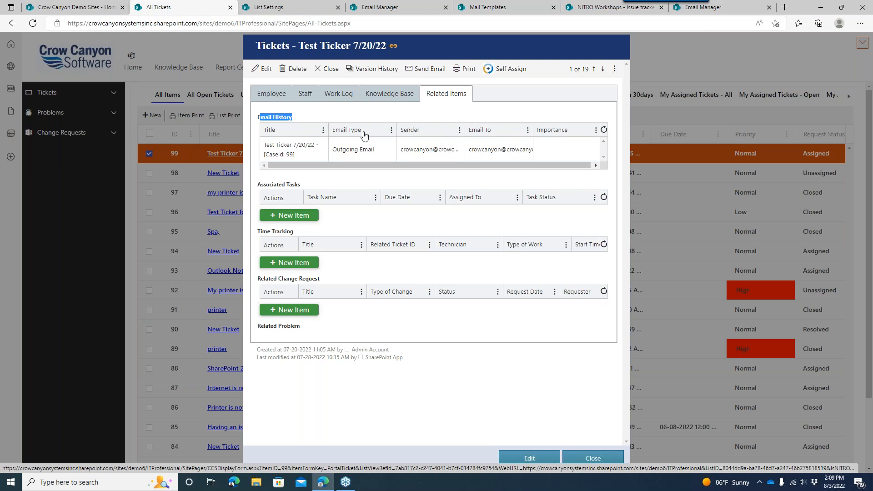
left_click(366, 110)
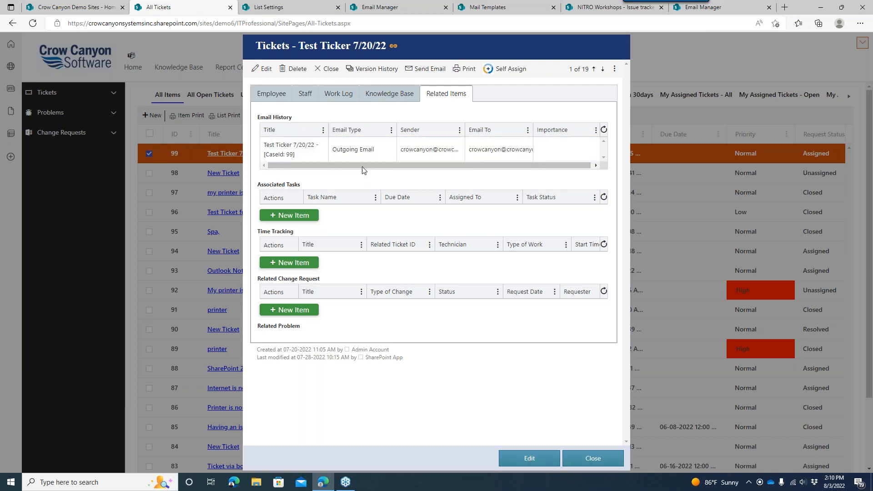
left_click(586, 458)
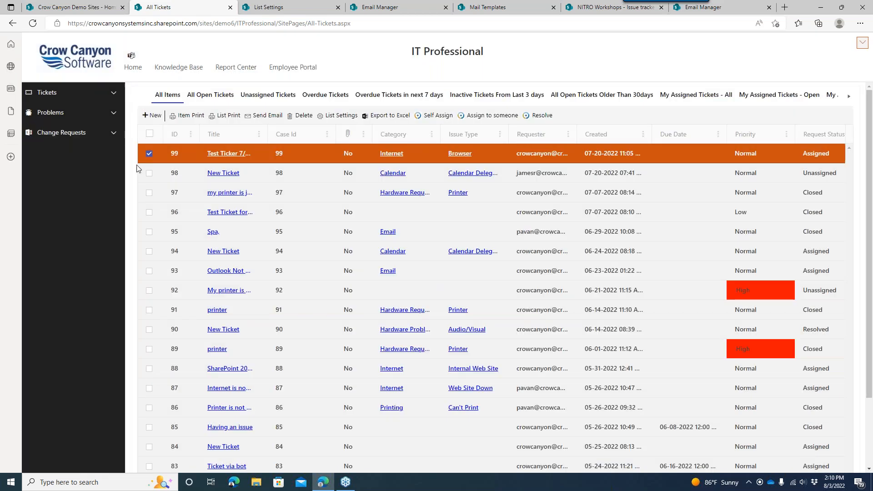
left_click(150, 154)
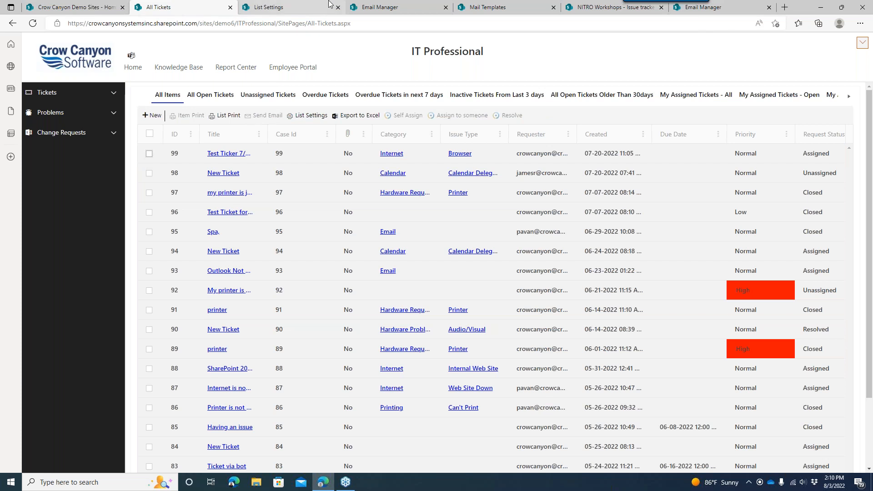
Start a new item update action with the column mapping "CommunicationStatus=Waiting on customer response" in the Email Manager settings, and cancel it
left_click(370, 6)
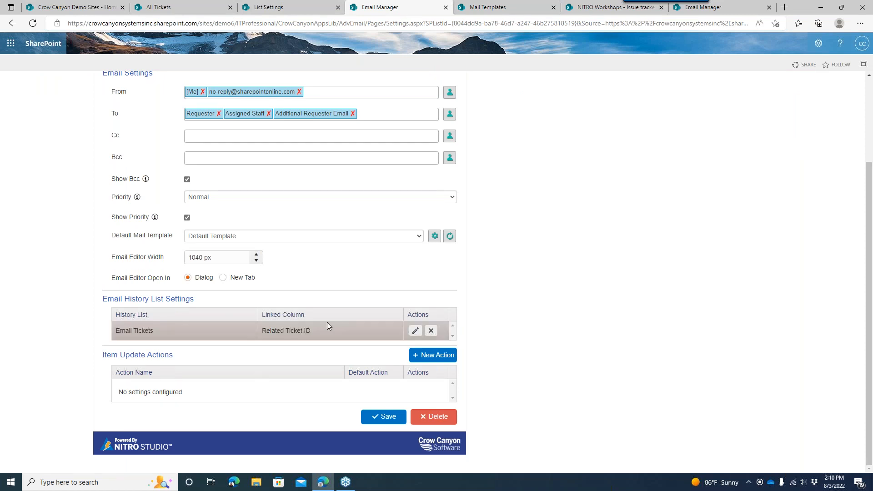
left_click(439, 358)
left_click(437, 87)
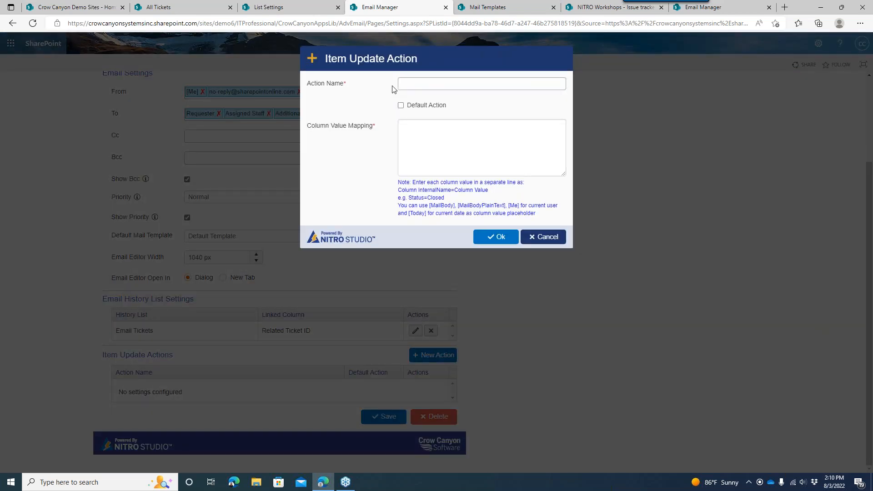
left_click(416, 129)
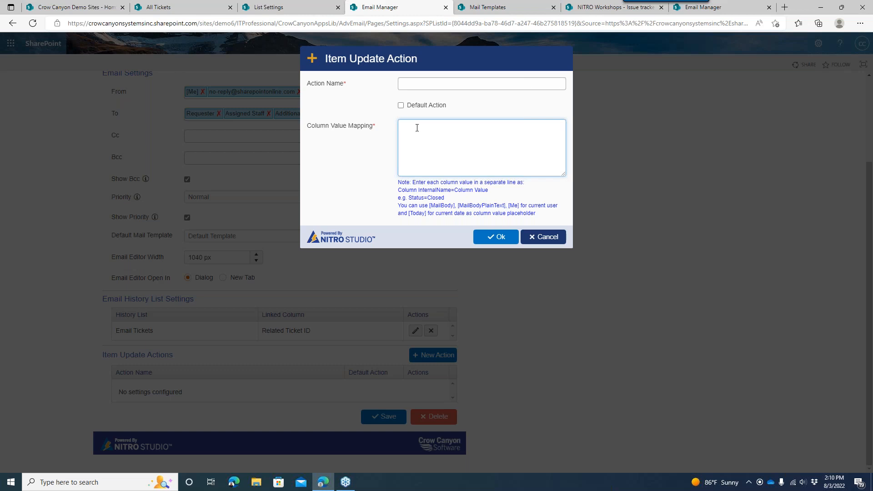
type("mmunicationStatu")
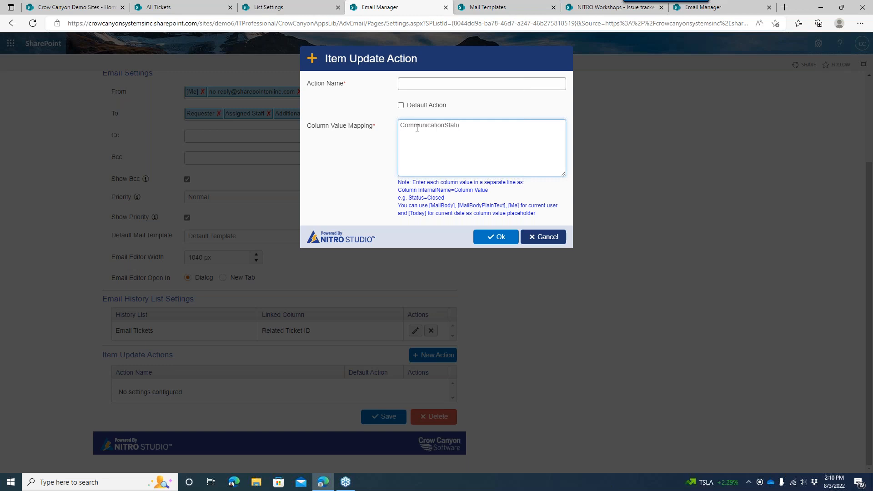
type("s=Waiting on customer response")
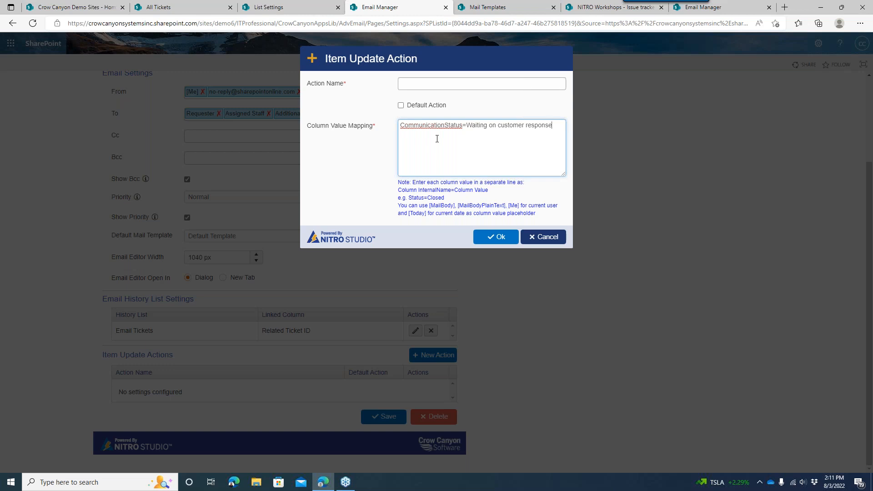
left_click(548, 236)
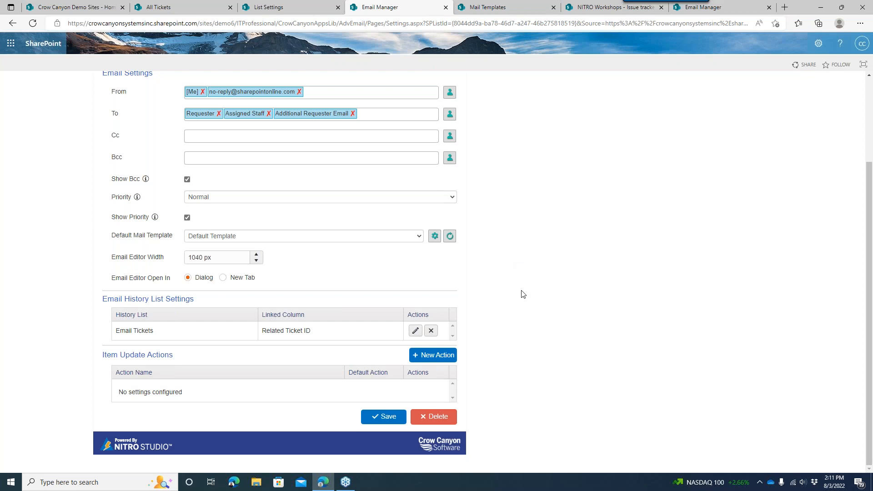
Save the Email Manager settings for the Tickets list and return to the All Tickets page
left_click(390, 416)
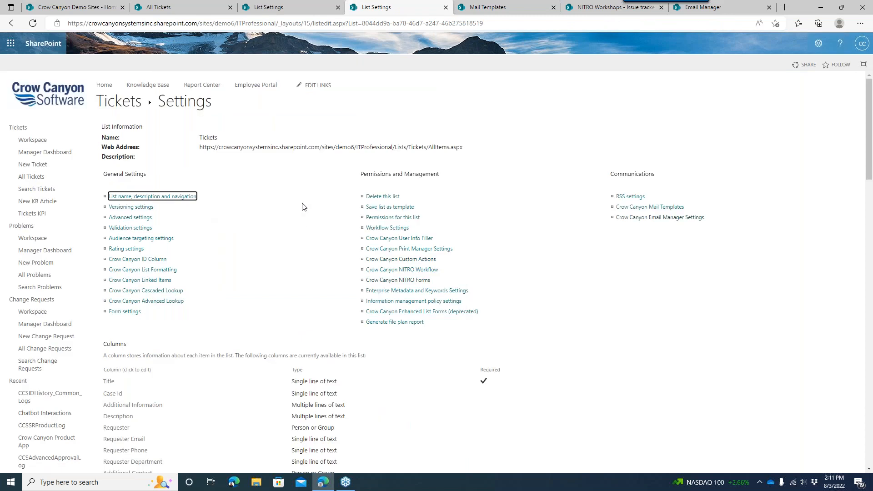
left_click(209, 7)
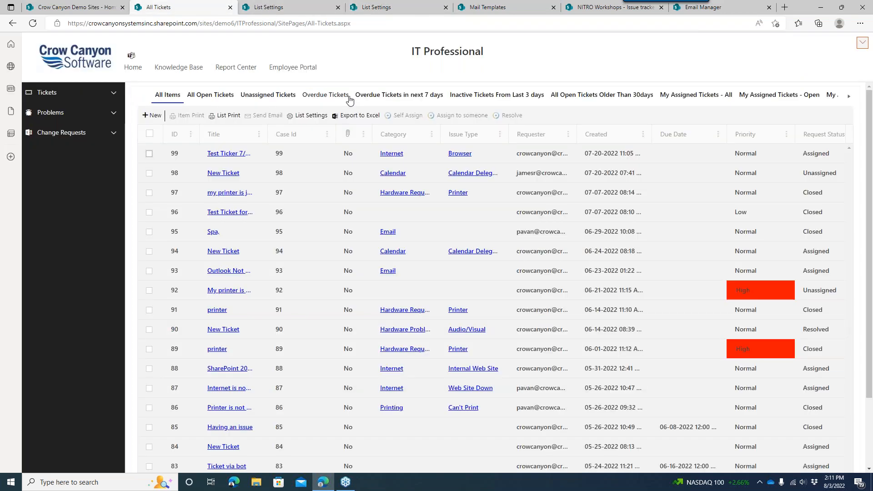
Start a new email for ticket 99, point out its Bcc field and set the email's priority to High
left_click(149, 154)
left_click(264, 115)
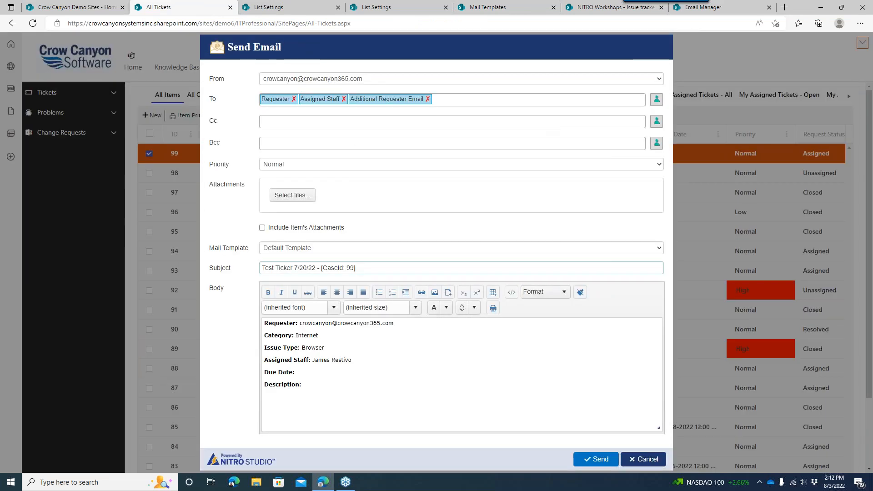
double_click(215, 143)
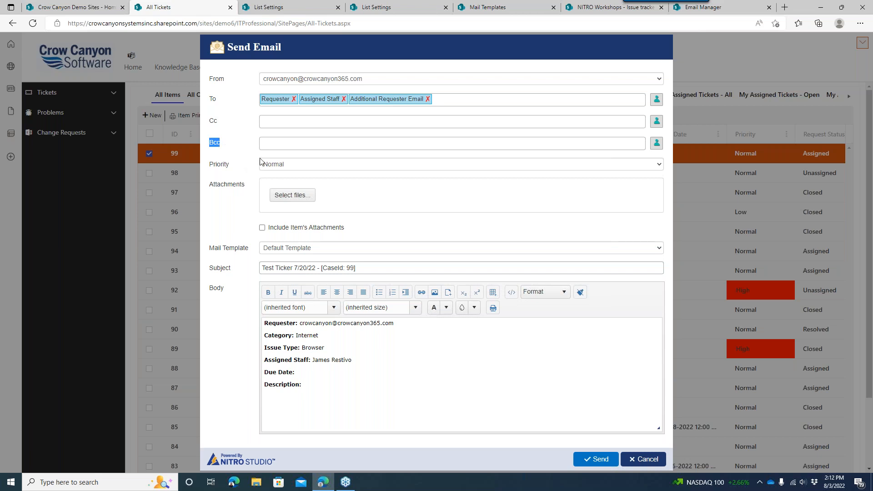
left_click(265, 162)
left_click(278, 173)
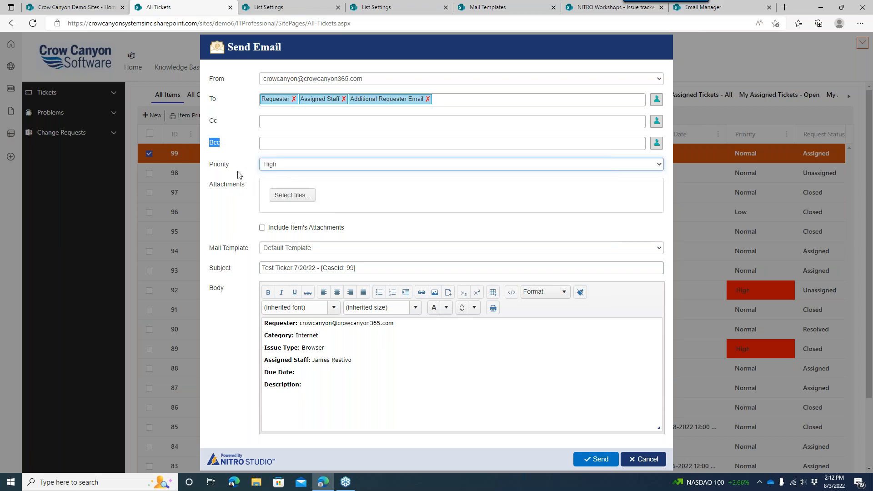
Check the email's priority choices, then discard the email and deselect ticket 99
left_click(242, 173)
left_click(302, 166)
left_click(302, 165)
left_click(271, 168)
left_click(271, 167)
left_click(643, 459)
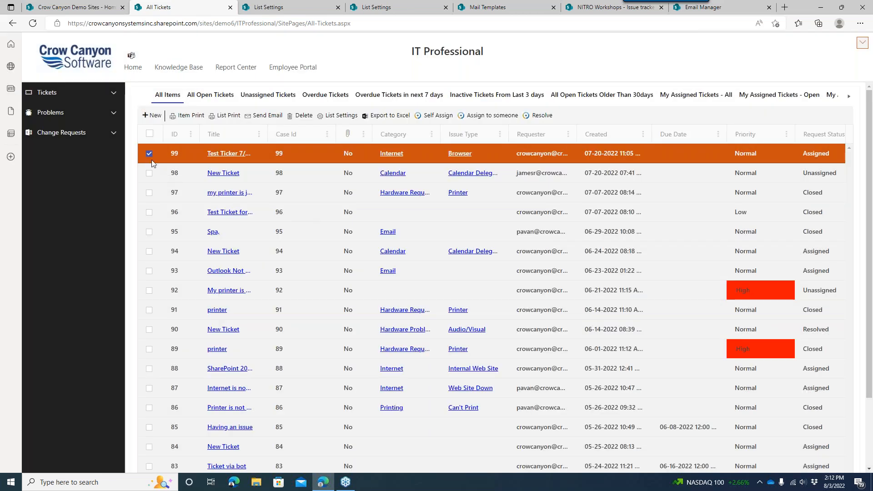
left_click(150, 151)
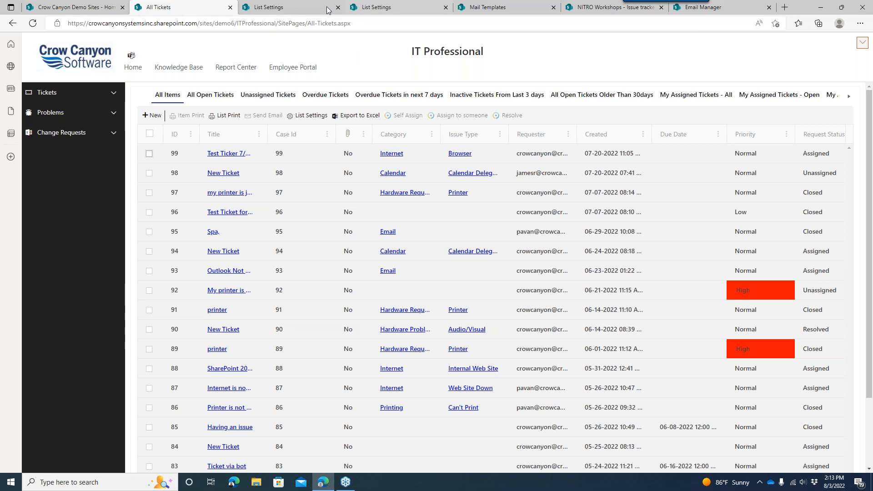
Go to the Tickets list's NITRO Workflows and open the Site Workflow Settings for outgoing emails
left_click(281, 6)
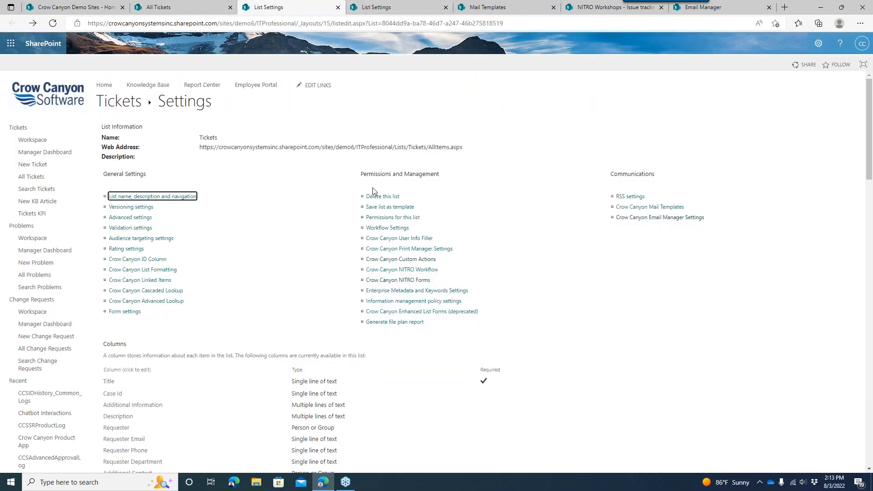
left_click(394, 272)
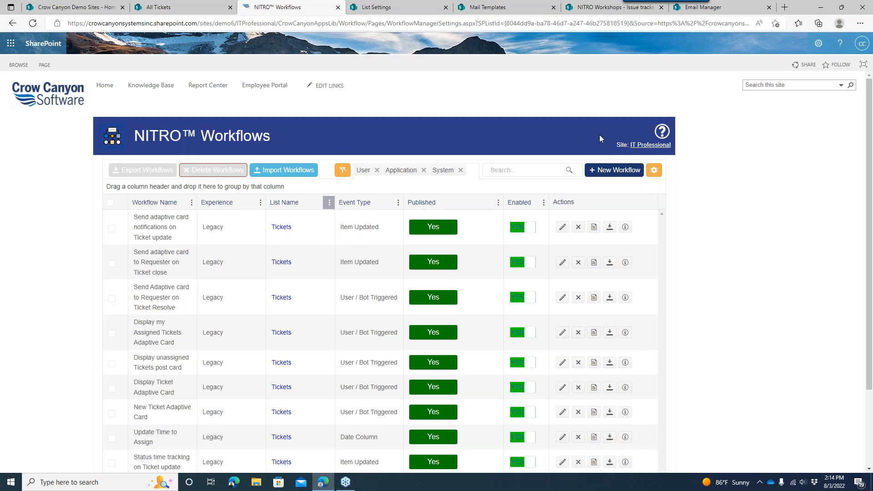
left_click(654, 171)
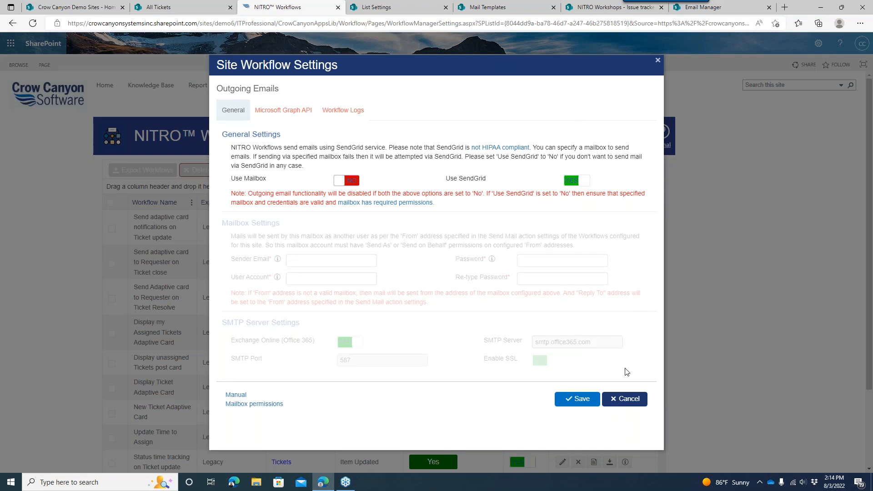
left_click(632, 401)
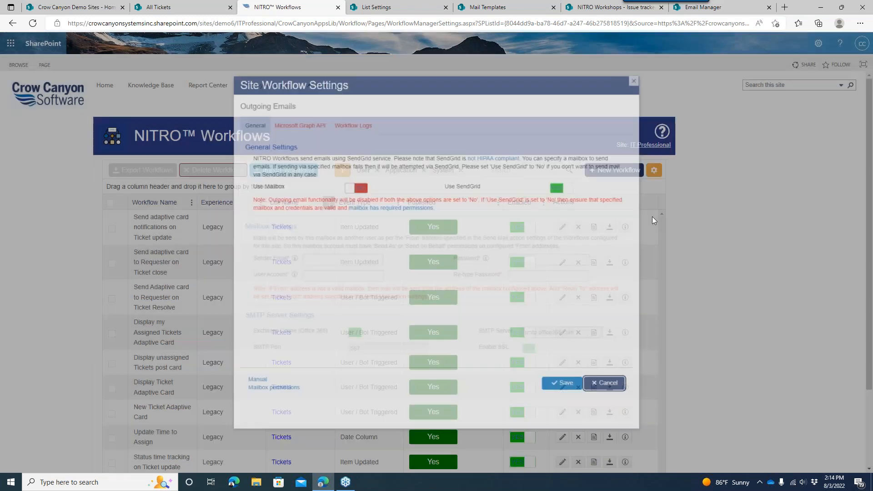
left_click(653, 173)
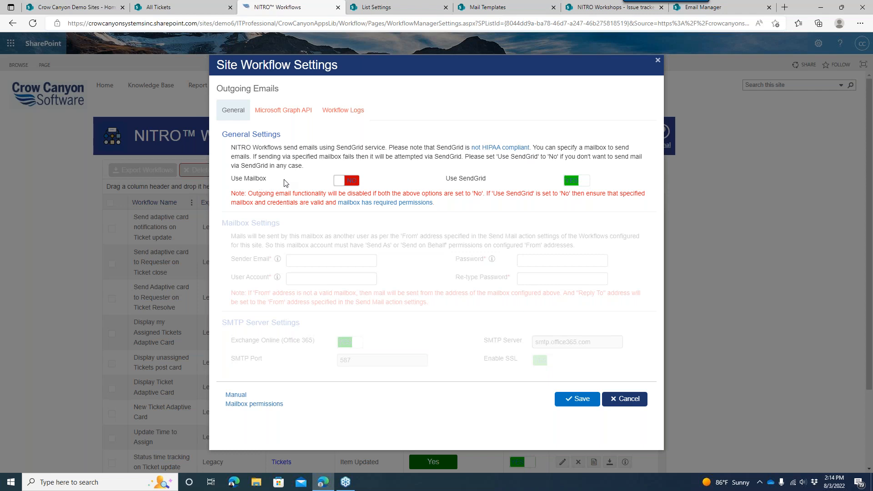
View the Microsoft Graph API settings, then switch Use Mailbox on and back off in the general settings
left_click(269, 120)
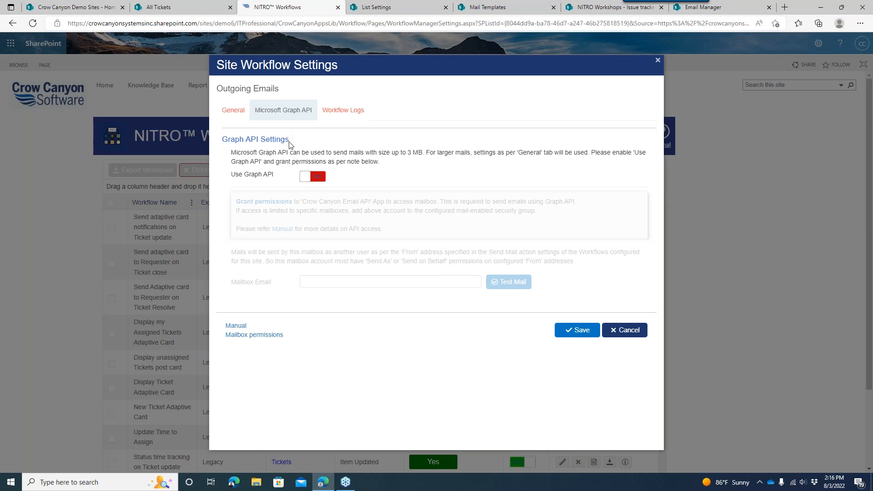
left_click(237, 113)
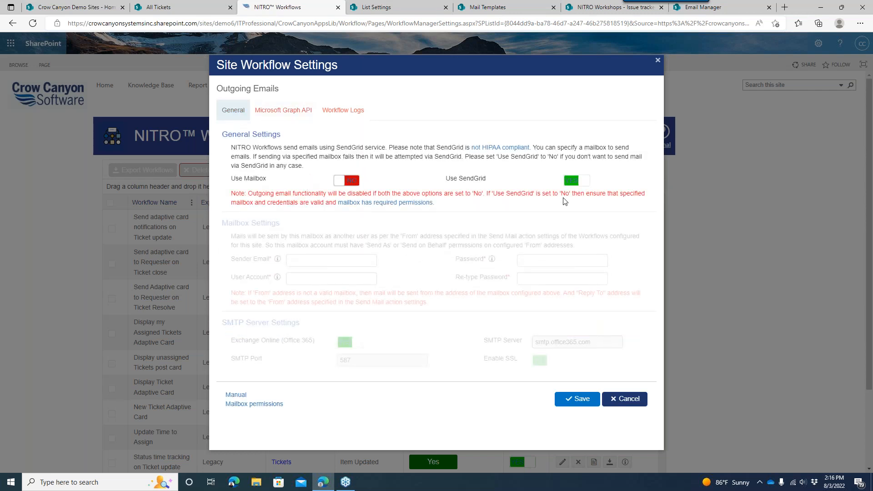
left_click(344, 181)
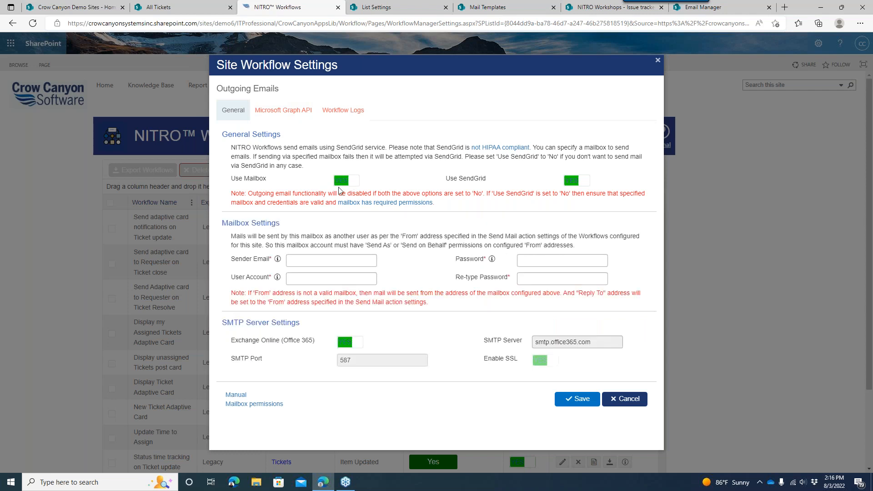
left_click(355, 182)
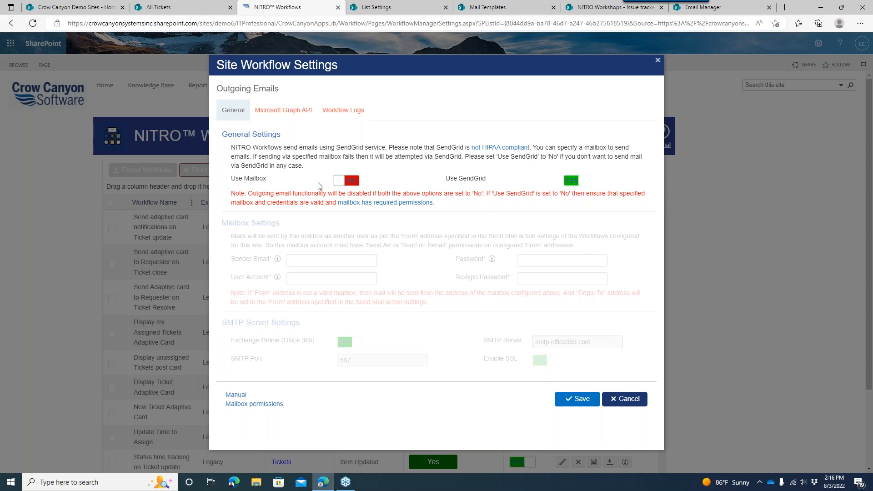
Examine the Microsoft Graph API settings, including the note on the mail size limit
left_click(293, 117)
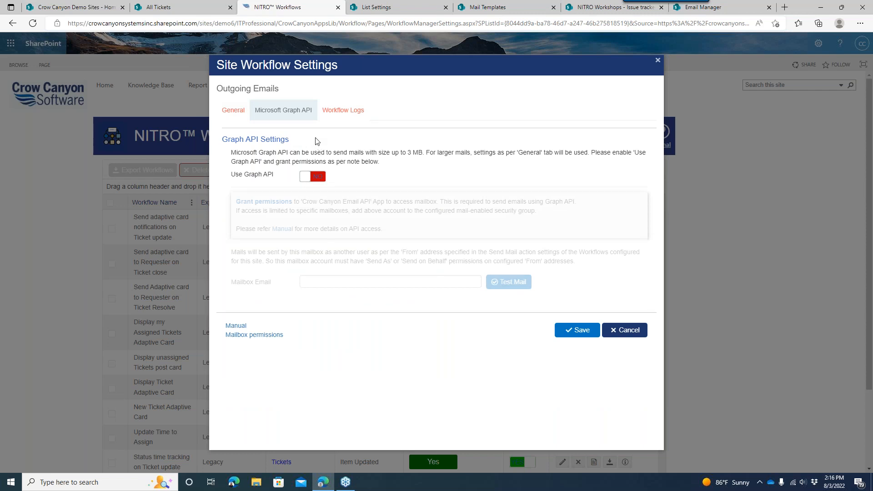
left_click_drag(408, 153, 424, 153)
left_click_drag(354, 152, 428, 150)
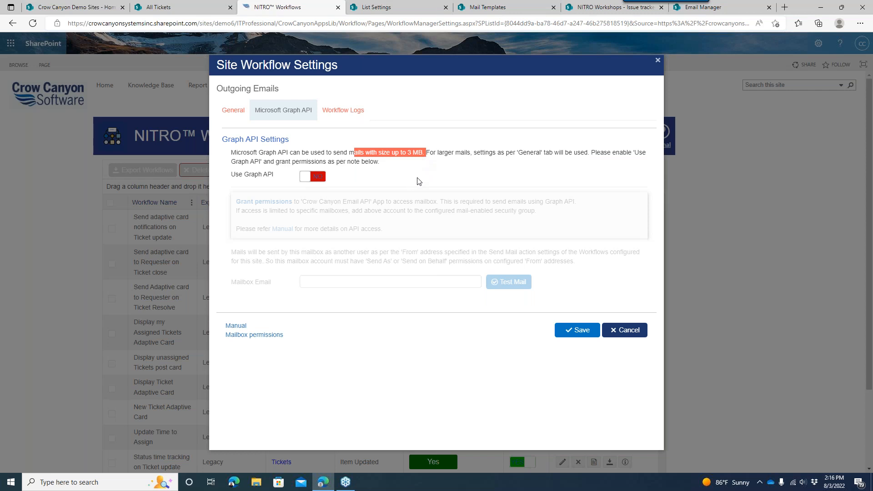
left_click(400, 164)
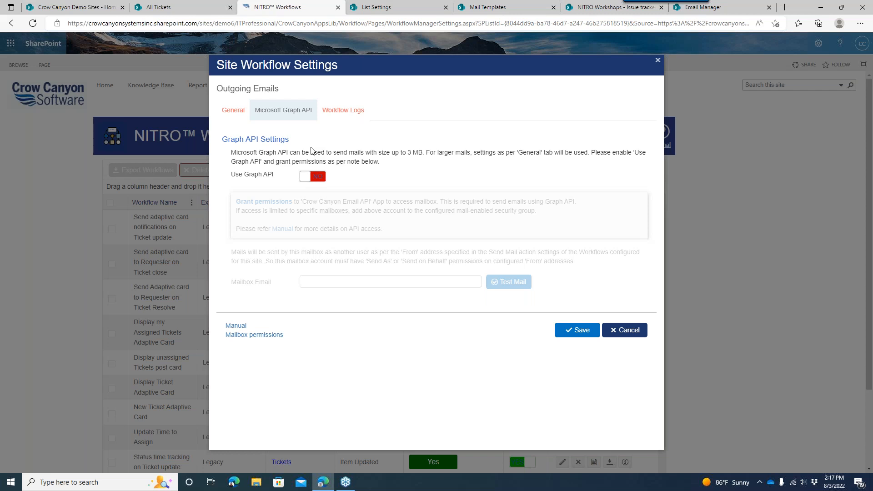
Turn on Use Mailbox in the general outgoing email settings
left_click(243, 111)
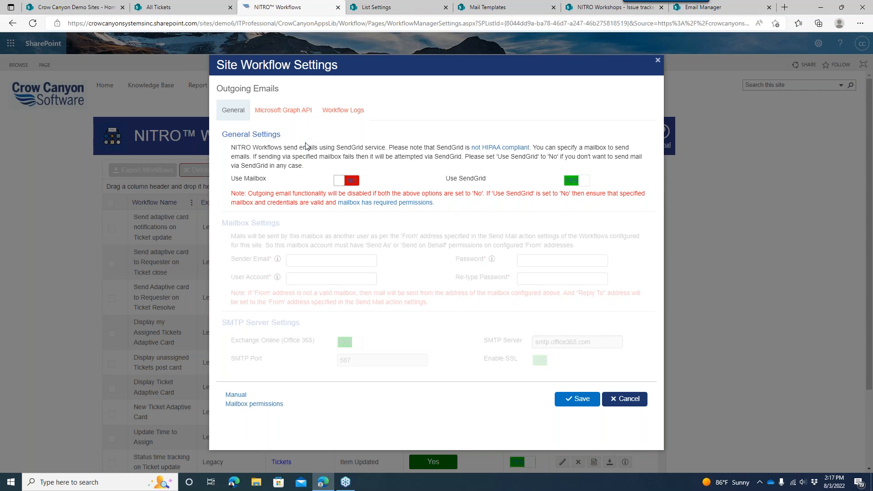
left_click(340, 181)
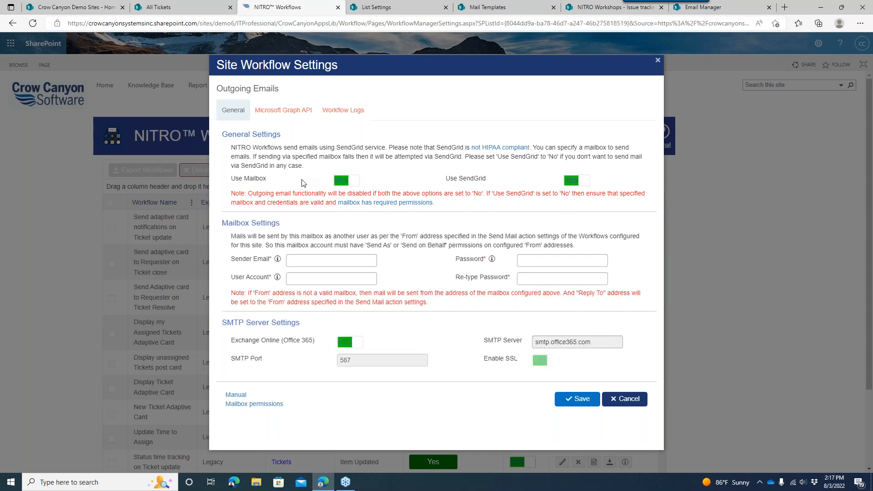